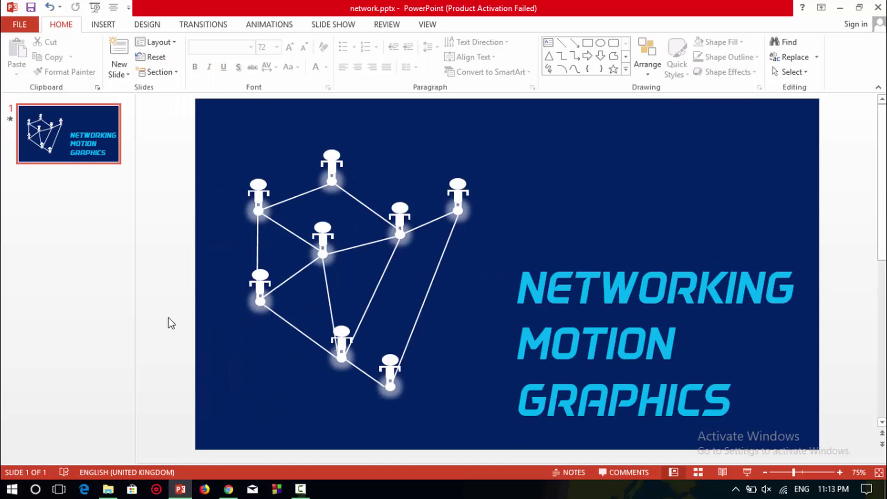
Step: Add a second slide after slide 1 and delete both of its placeholders
{"action": "left_click", "coordinate": [107, 165]}
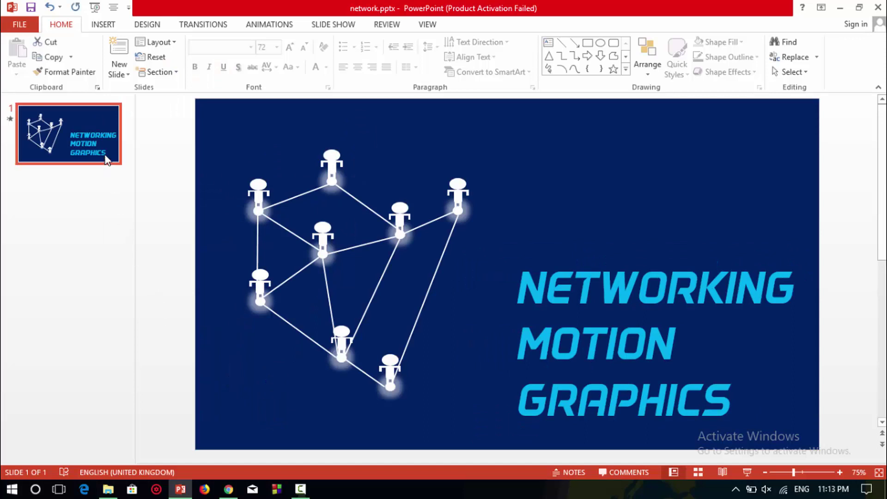
{"action": "right_click", "coordinate": [112, 159]}
{"action": "left_click", "coordinate": [139, 230]}
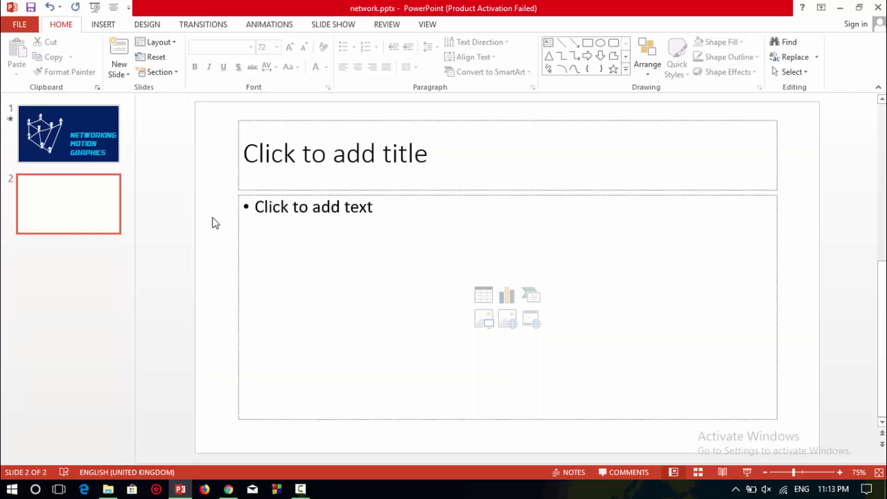
{"action": "key", "text": "ctrl+a"}
{"action": "key", "text": "Delete"}
Step: Give the empty slide a solid dark navy background fill
{"action": "right_click", "coordinate": [216, 221]}
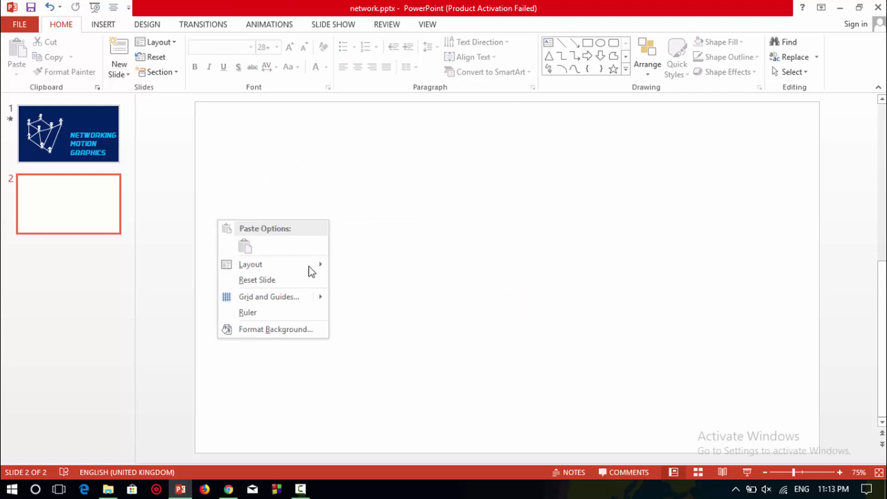
{"action": "left_click", "coordinate": [293, 330]}
{"action": "left_click", "coordinate": [851, 266]}
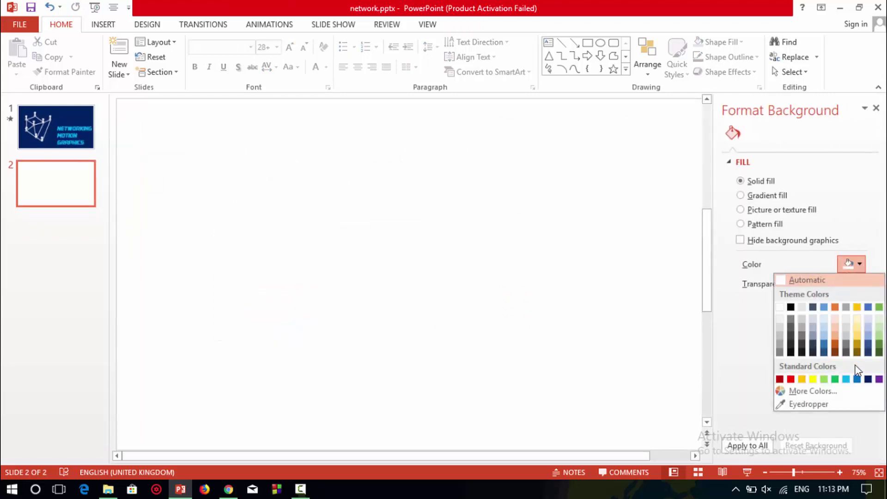
{"action": "left_click", "coordinate": [868, 379]}
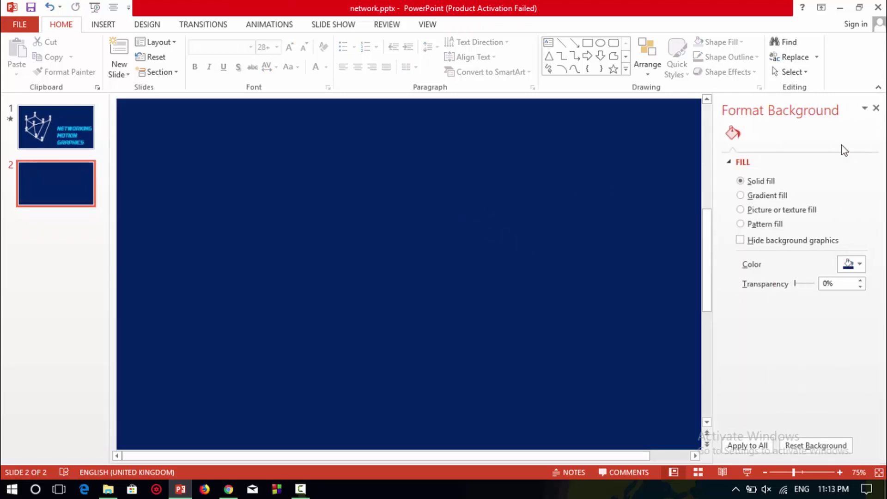
{"action": "left_click", "coordinate": [875, 108]}
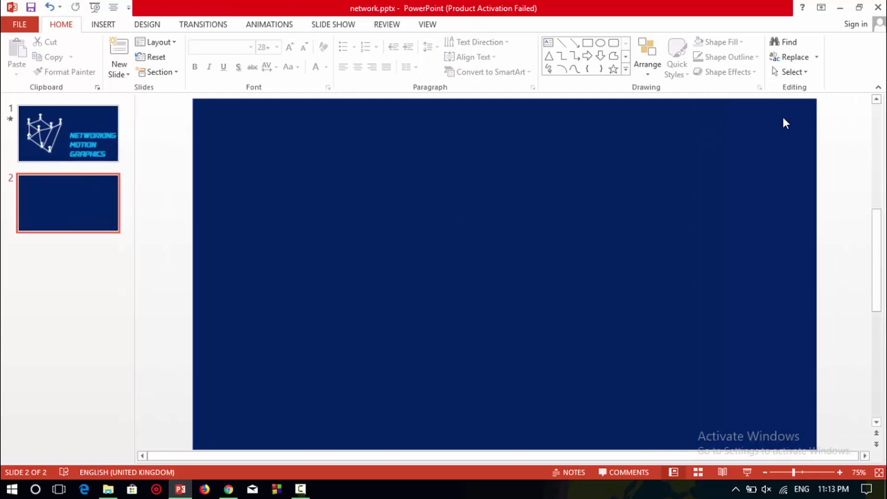
Step: Draw an oval near the top of the slide with white fill and no outline
{"action": "left_click", "coordinate": [600, 43]}
{"action": "left_click_drag", "start_coordinate": [427, 152], "coordinate": [449, 166]}
{"action": "right_click", "coordinate": [442, 162]}
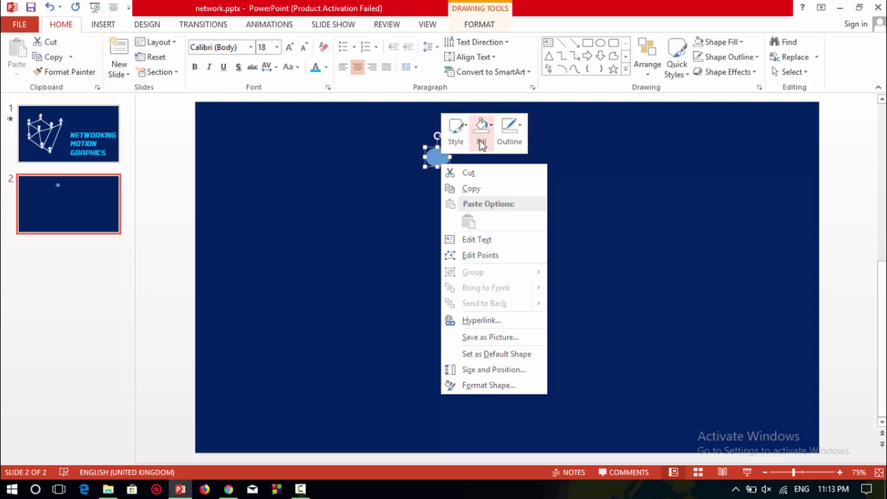
{"action": "left_click", "coordinate": [481, 133]}
{"action": "left_click", "coordinate": [475, 173]}
{"action": "left_click", "coordinate": [510, 132]}
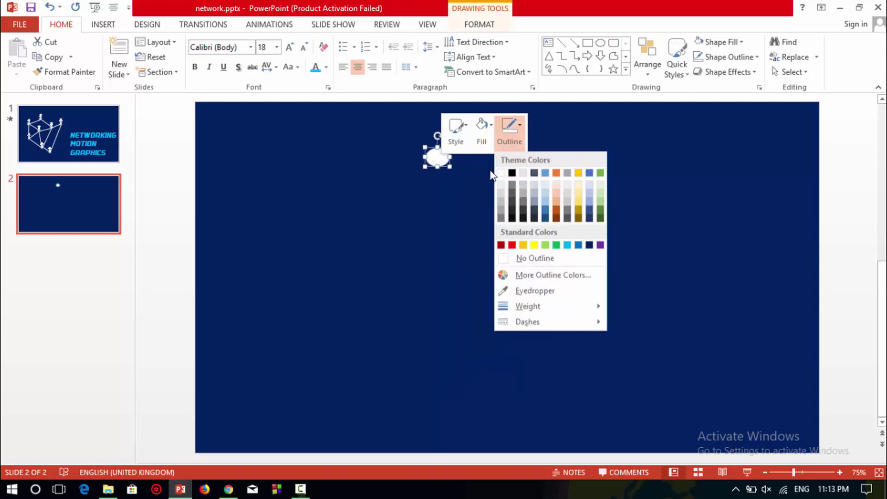
{"action": "left_click", "coordinate": [552, 260]}
Step: Give the oval a white glow of 48 pt at 60% transparency
{"action": "right_click", "coordinate": [437, 156]}
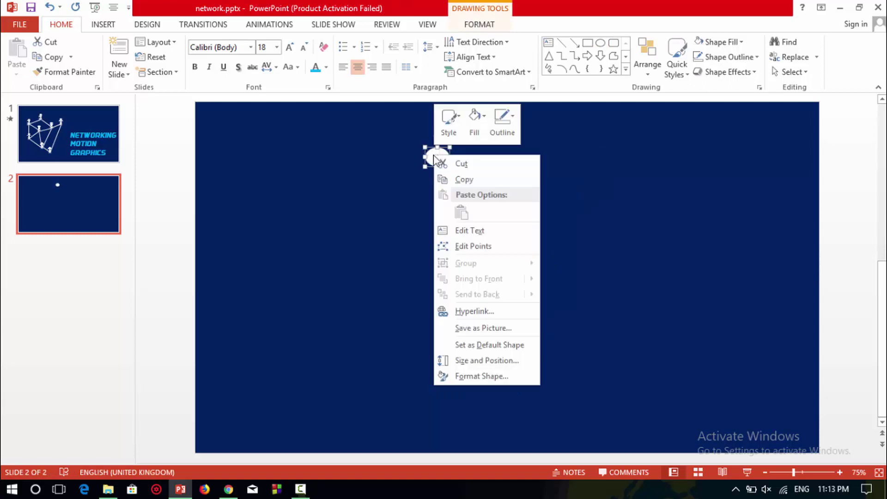
{"action": "left_click", "coordinate": [491, 373]}
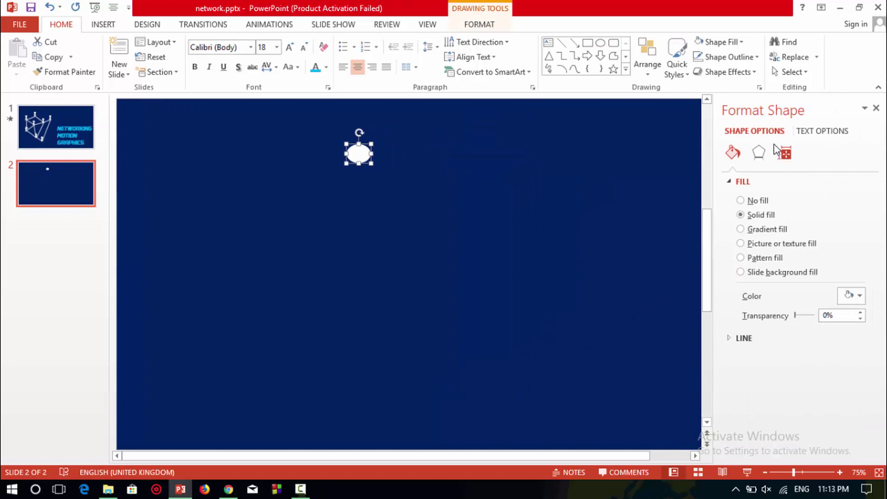
{"action": "left_click", "coordinate": [760, 154]}
{"action": "left_click", "coordinate": [748, 216]}
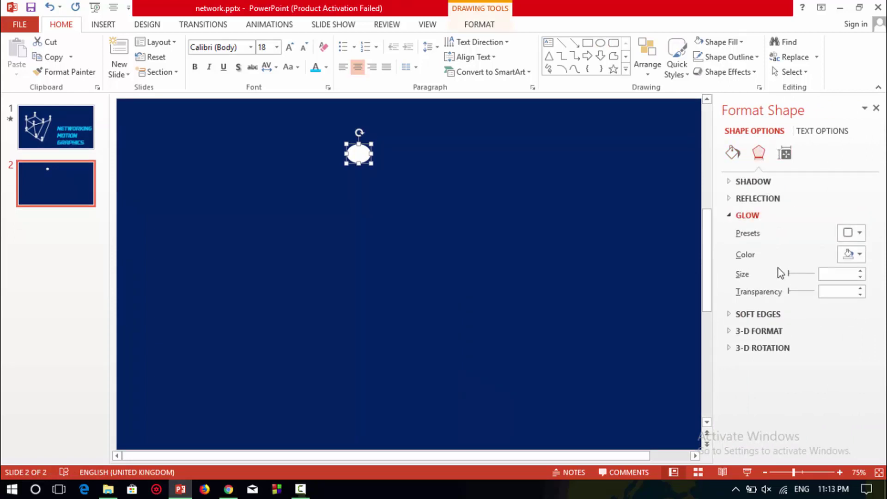
{"action": "left_click_drag", "start_coordinate": [789, 274], "coordinate": [797, 277]}
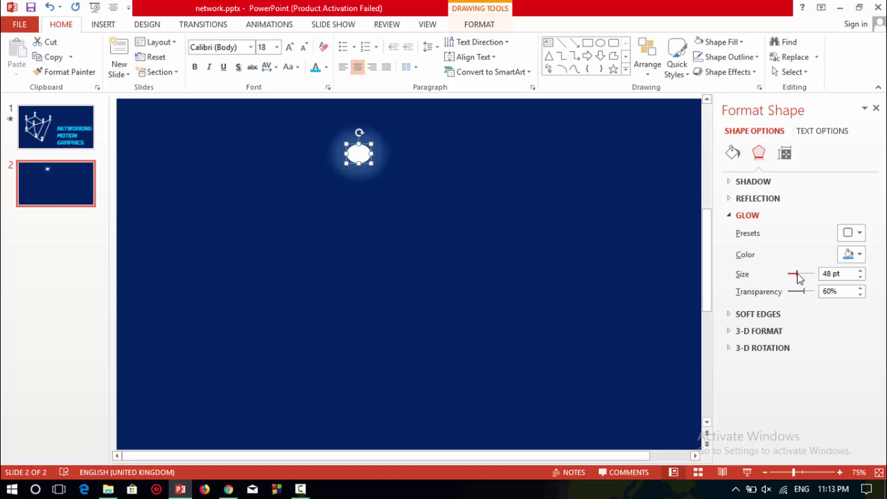
{"action": "left_click", "coordinate": [858, 255]}
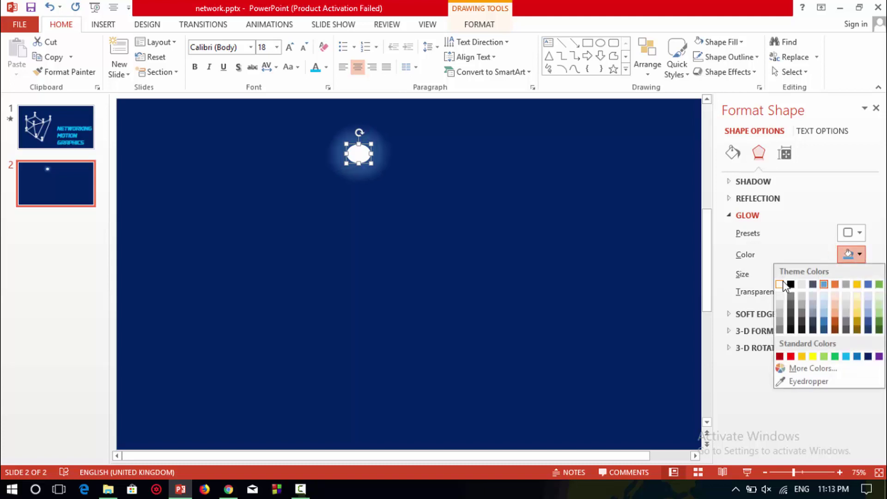
{"action": "left_click", "coordinate": [781, 284]}
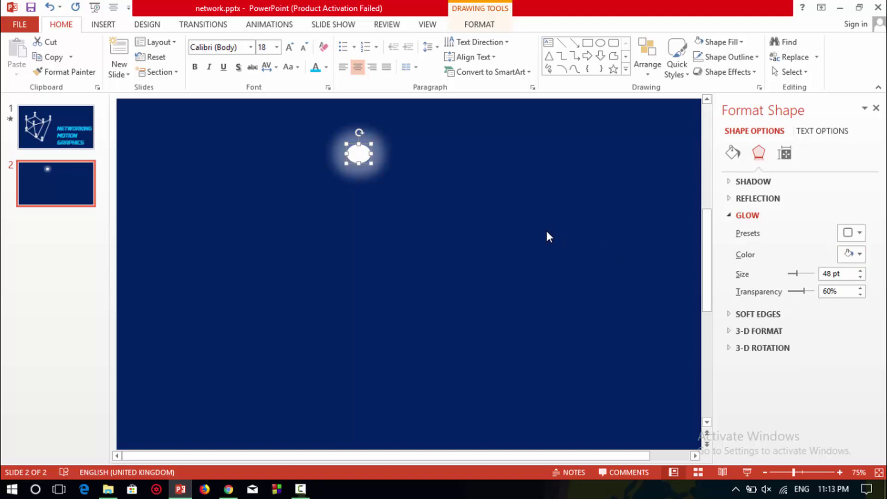
{"action": "left_click", "coordinate": [876, 108]}
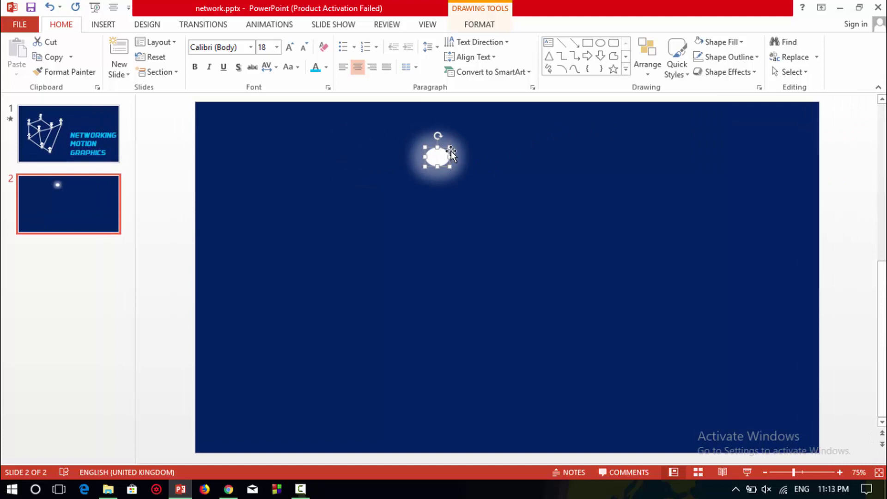
Step: Shrink the glowing oval down to a small dot
{"action": "left_click_drag", "start_coordinate": [449, 148], "coordinate": [438, 158]}
{"action": "left_click", "coordinate": [453, 170]}
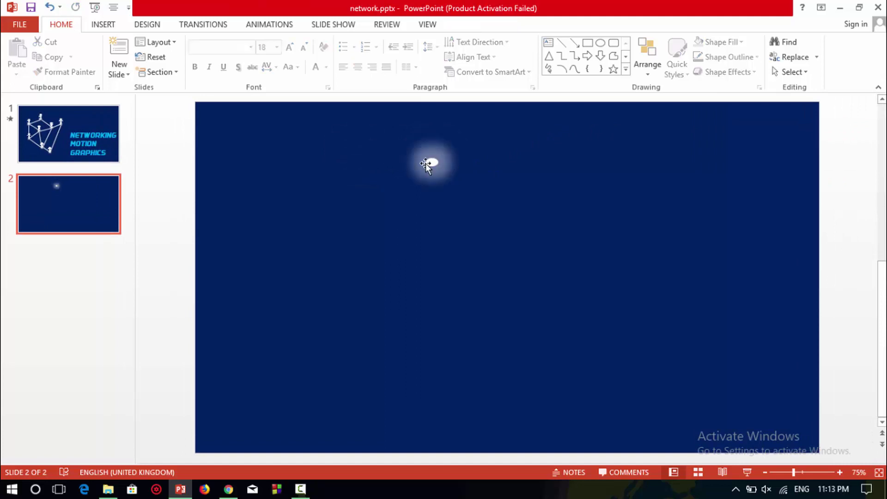
{"action": "left_click", "coordinate": [431, 161]}
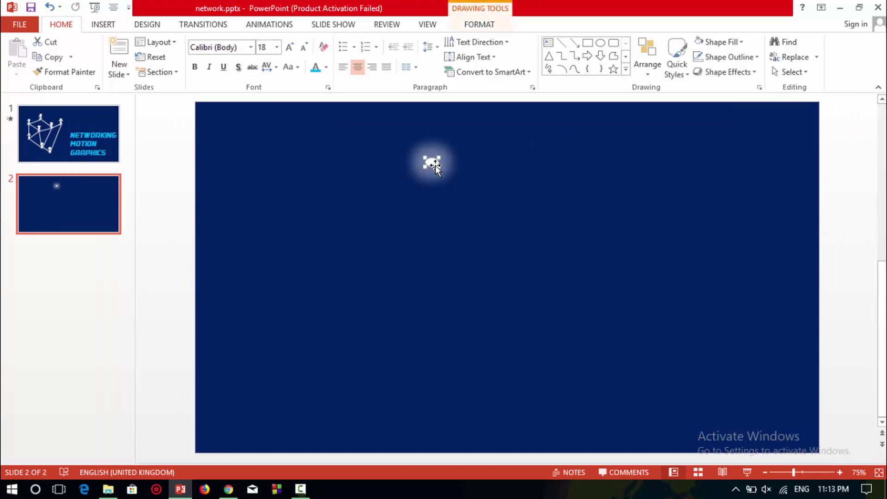
{"action": "scroll", "coordinate": [548, 156], "scroll_direction": "down", "scroll_amount": 1}
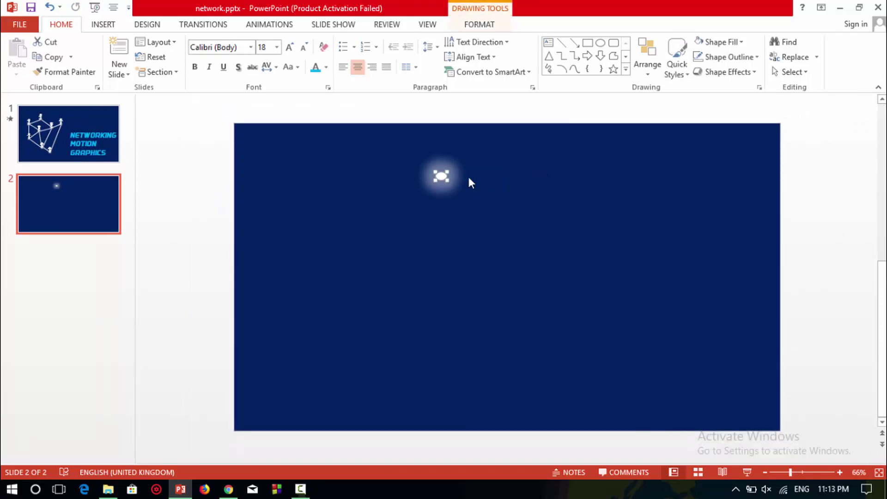
Step: Draw an enlarged oval head to the right of the glowing dot
{"action": "left_click", "coordinate": [579, 122]}
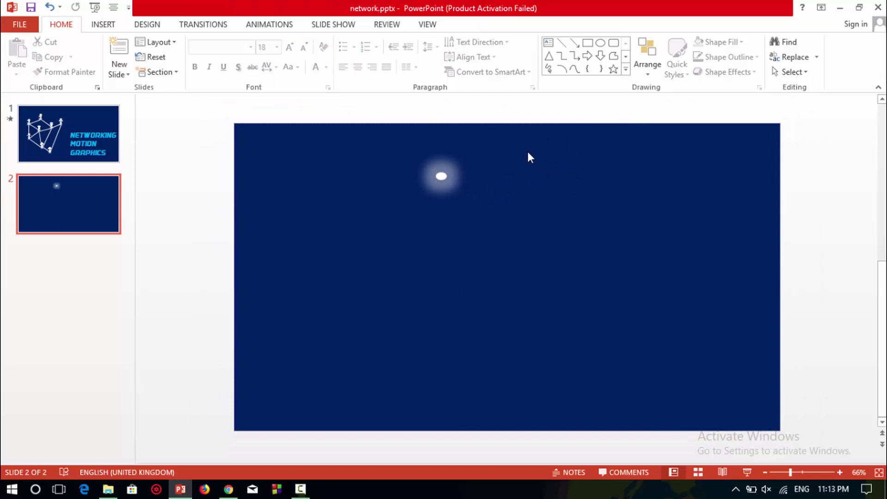
{"action": "scroll", "coordinate": [528, 153], "scroll_direction": "up", "scroll_amount": 1}
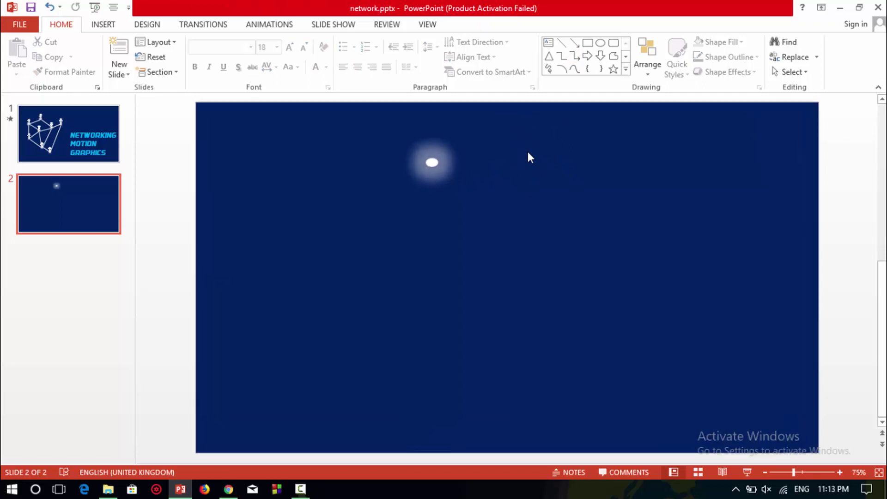
{"action": "left_click", "coordinate": [601, 43]}
{"action": "left_click_drag", "start_coordinate": [523, 135], "coordinate": [563, 167]}
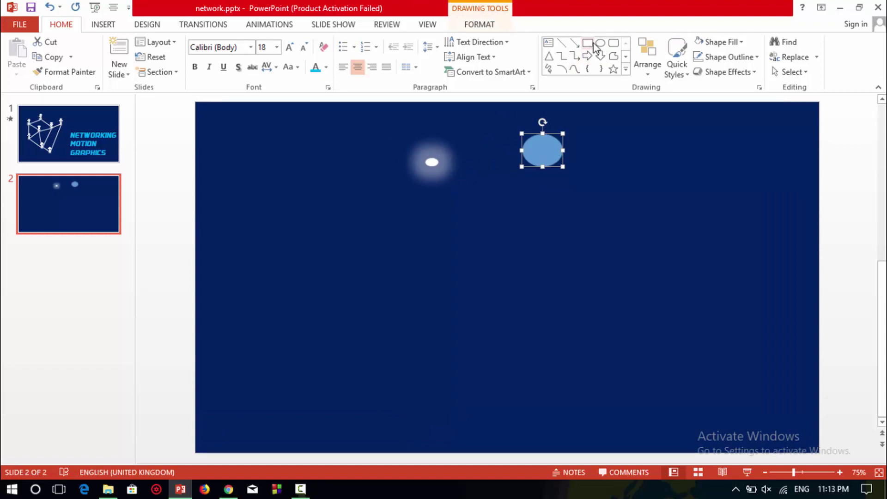
{"action": "left_click", "coordinate": [566, 170]}
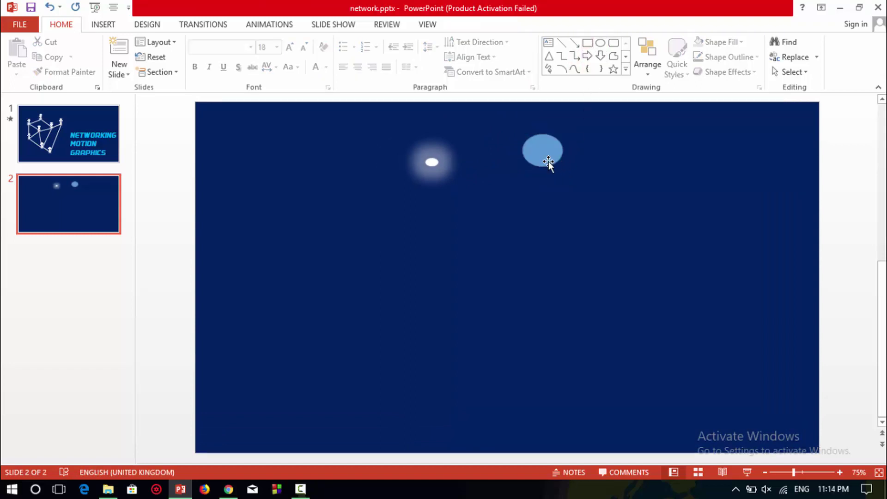
{"action": "left_click", "coordinate": [551, 164]}
{"action": "left_click_drag", "start_coordinate": [563, 166], "coordinate": [585, 180]}
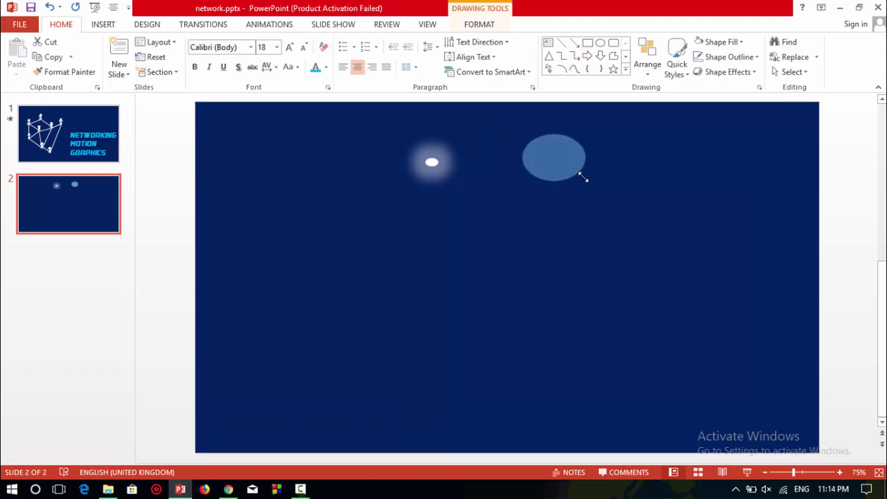
{"action": "left_click", "coordinate": [610, 239]}
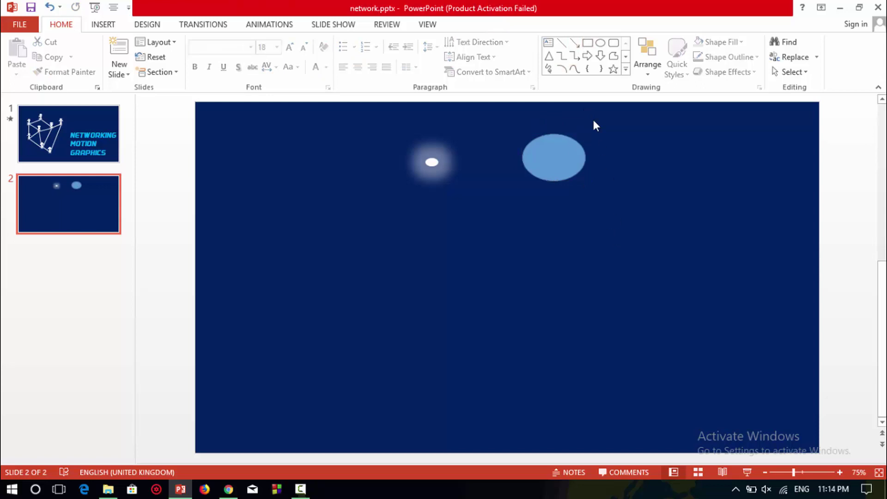
Step: Draw a rectangle body beneath the head and narrow the oval from both sides
{"action": "left_click", "coordinate": [588, 44]}
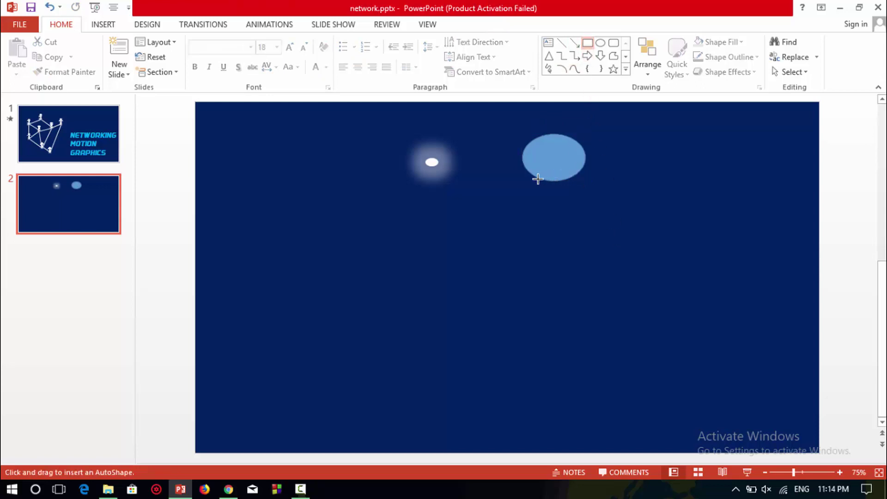
{"action": "mouse_move", "coordinate": [537, 180]}
{"action": "left_mouse_down"}
{"action": "mouse_move", "coordinate": [578, 239]}
{"action": "mouse_move", "coordinate": [571, 229]}
{"action": "left_mouse_up"}
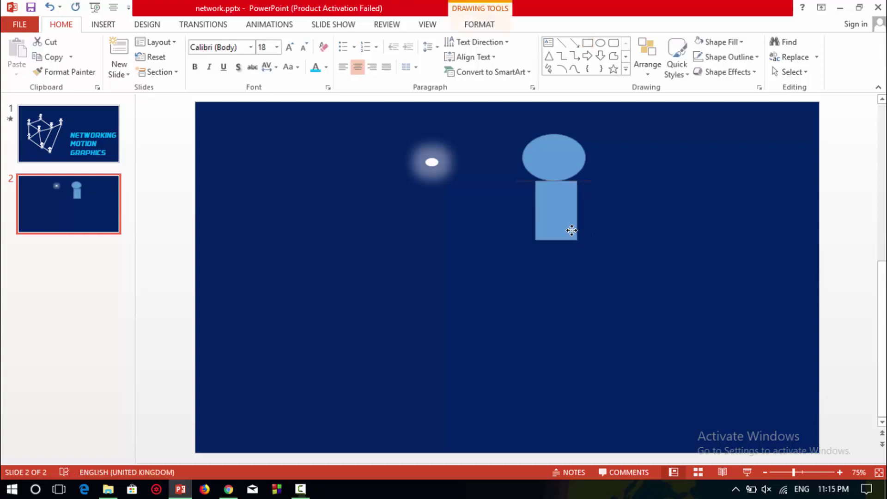
{"action": "left_click", "coordinate": [555, 161]}
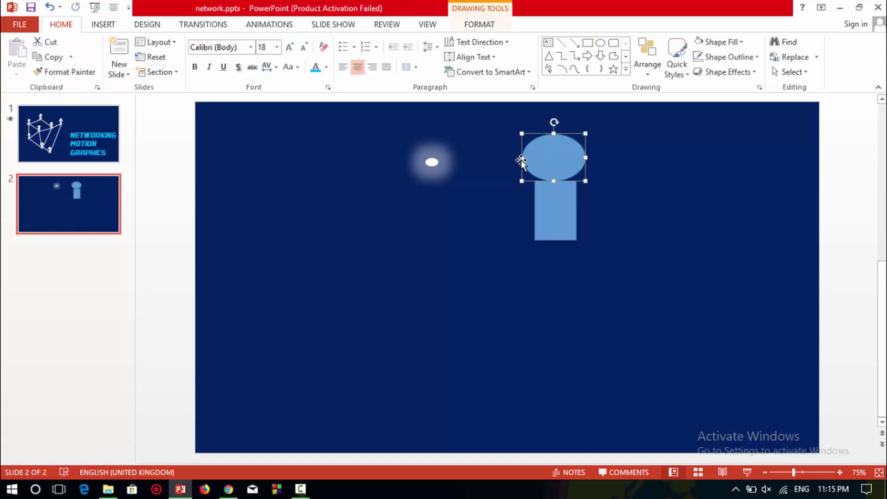
{"action": "left_click_drag", "start_coordinate": [521, 159], "coordinate": [527, 158]}
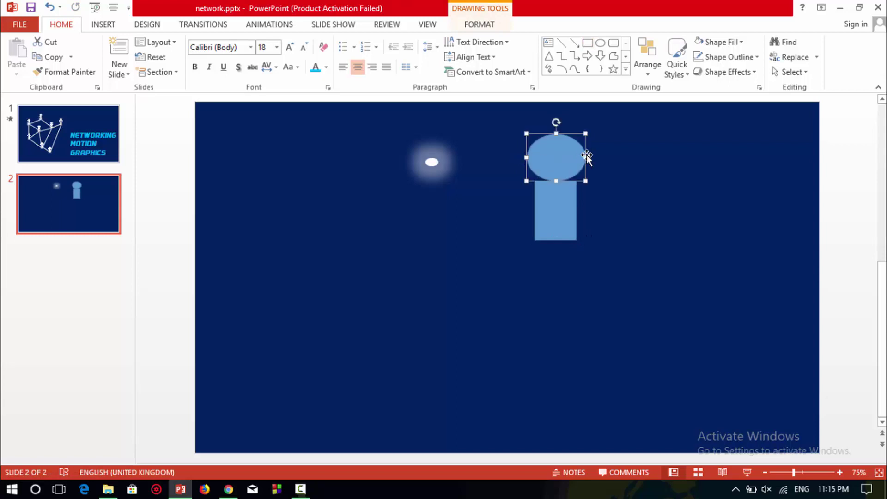
{"action": "left_click_drag", "start_coordinate": [586, 158], "coordinate": [563, 161]}
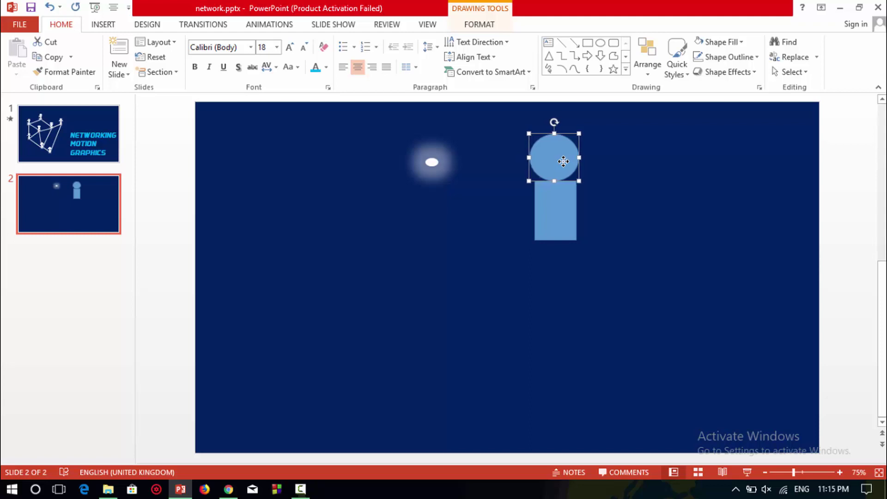
Step: Make two thin sideways arm bars from body copies, one on each side
{"action": "key", "text": "Right"}
{"action": "key", "text": "Escape"}
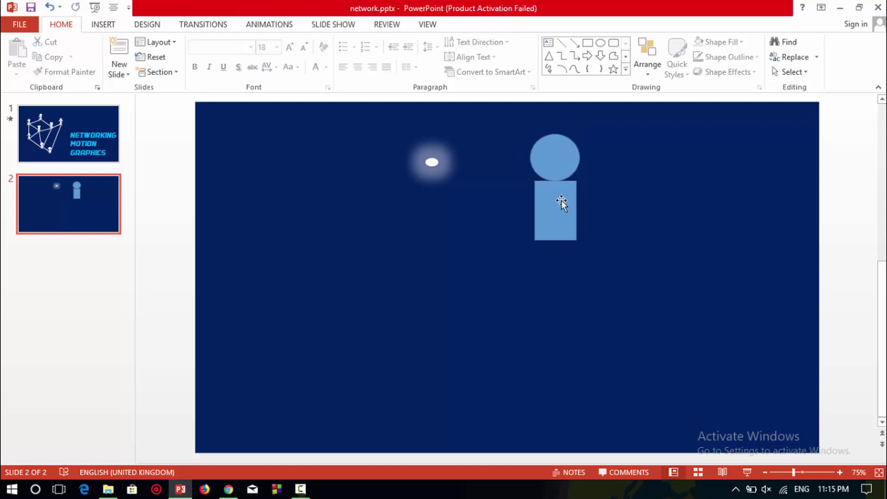
{"action": "left_click", "coordinate": [565, 205]}
{"action": "left_click_drag", "start_coordinate": [566, 205], "coordinate": [609, 194]}
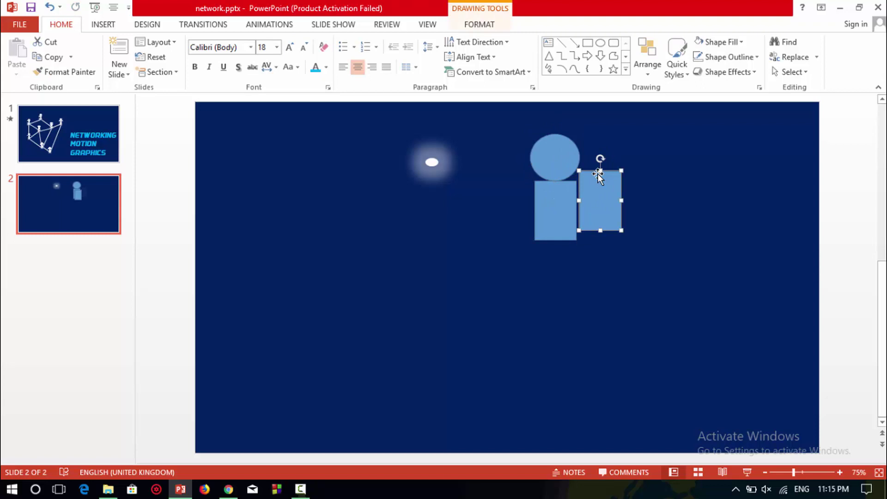
{"action": "left_click_drag", "start_coordinate": [600, 159], "coordinate": [557, 199]}
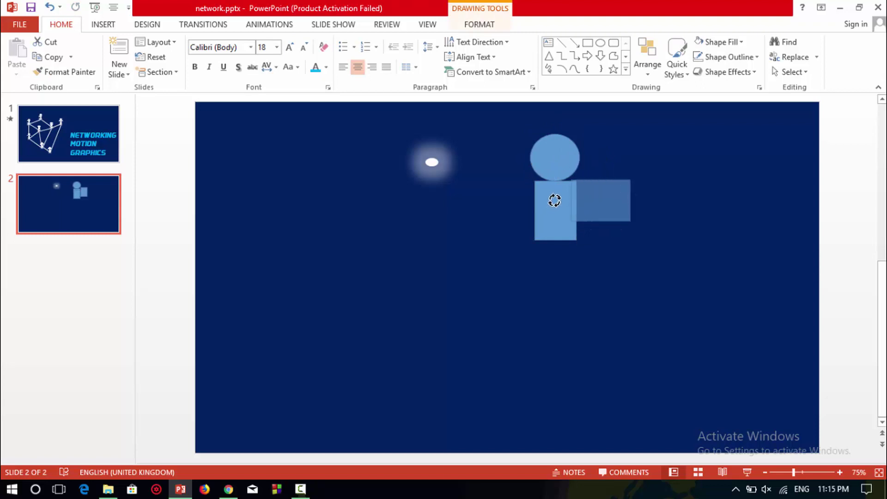
{"action": "left_click", "coordinate": [610, 215]}
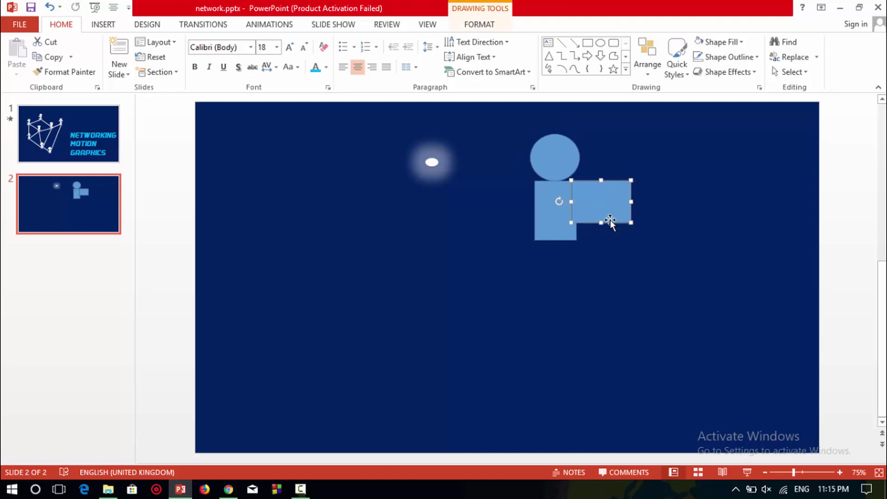
{"action": "mouse_move", "coordinate": [601, 222]}
{"action": "left_mouse_down"}
{"action": "mouse_move", "coordinate": [601, 191]}
{"action": "mouse_move", "coordinate": [609, 188]}
{"action": "left_mouse_up"}
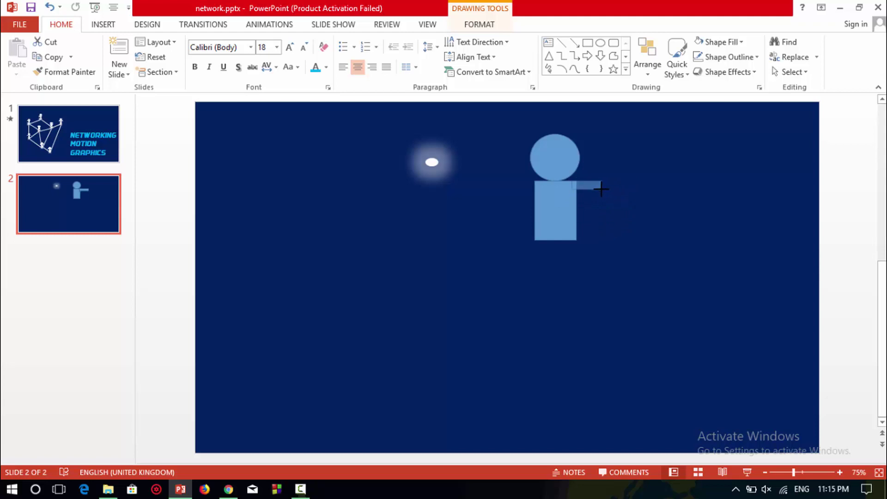
{"action": "key", "text": "ctrl+d"}
{"action": "left_click_drag", "start_coordinate": [637, 173], "coordinate": [534, 183]}
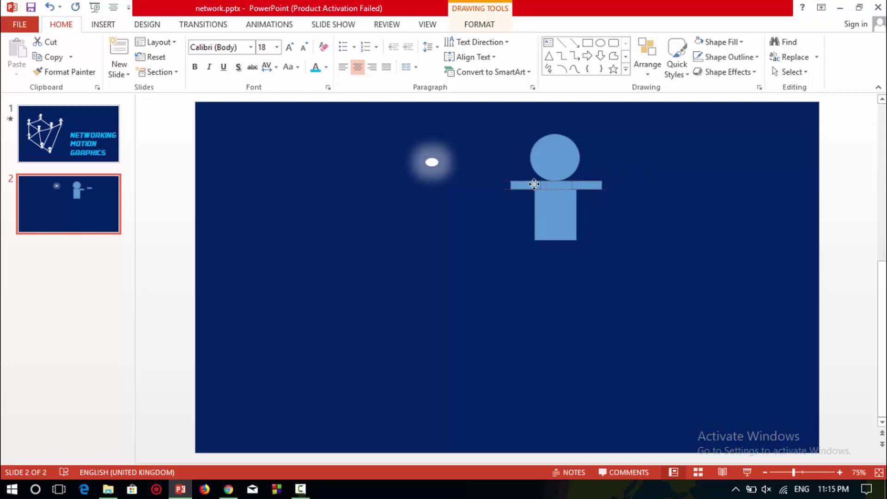
{"action": "left_click", "coordinate": [639, 217]}
Step: Add hanging forearms under both arms and a rounded hip circle at the body's bottom
{"action": "left_click", "coordinate": [561, 191]}
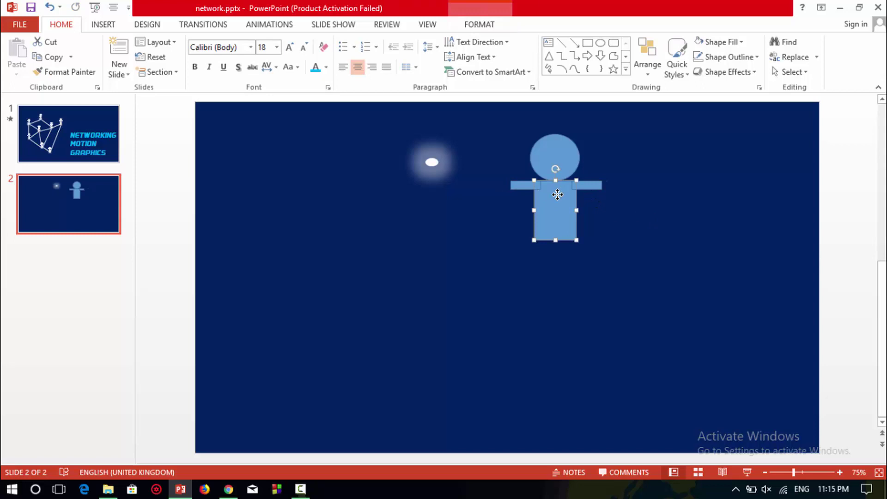
{"action": "mouse_move", "coordinate": [561, 192]}
{"action": "left_mouse_down"}
{"action": "mouse_move", "coordinate": [633, 211]}
{"action": "mouse_move", "coordinate": [610, 210]}
{"action": "left_mouse_up"}
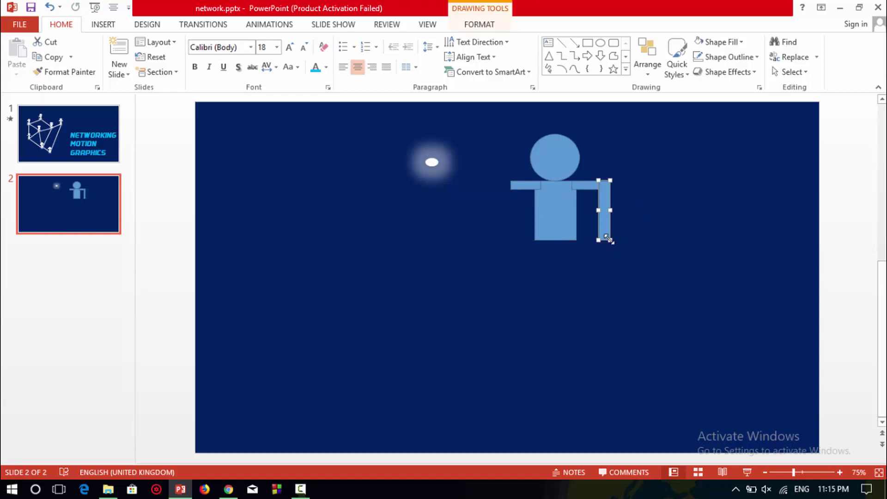
{"action": "left_click_drag", "start_coordinate": [605, 241], "coordinate": [606, 222]}
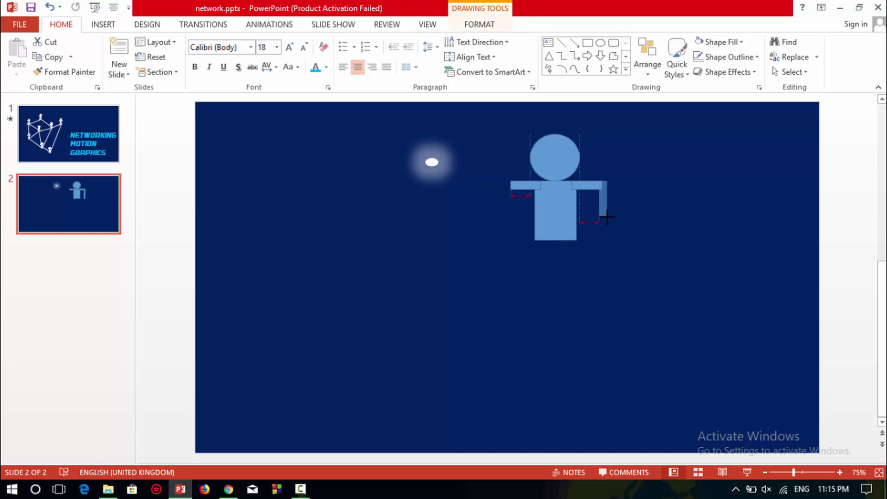
{"action": "key", "text": "ctrl+d"}
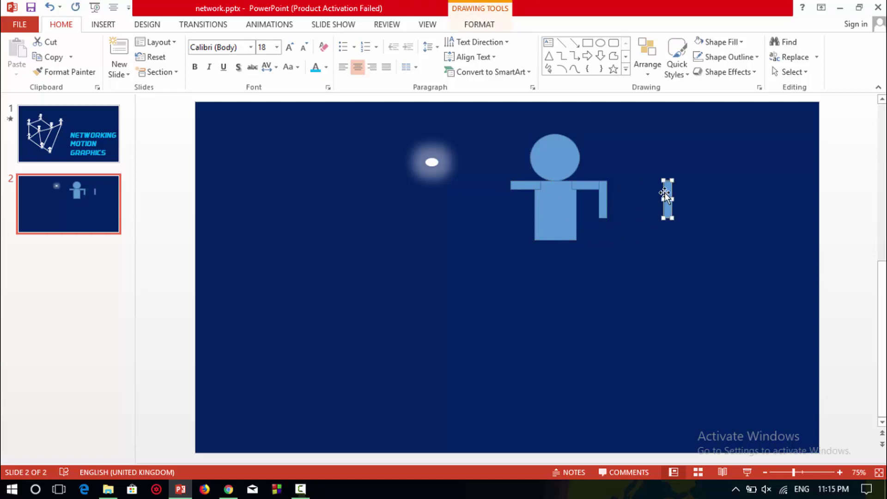
{"action": "left_click_drag", "start_coordinate": [665, 193], "coordinate": [511, 191]}
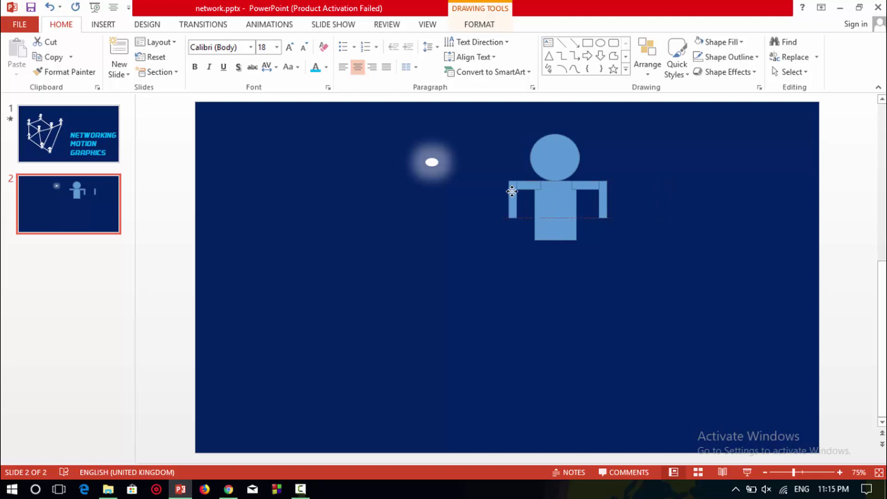
{"action": "left_click_drag", "start_coordinate": [511, 191], "coordinate": [549, 260]}
{"action": "left_click", "coordinate": [706, 220]}
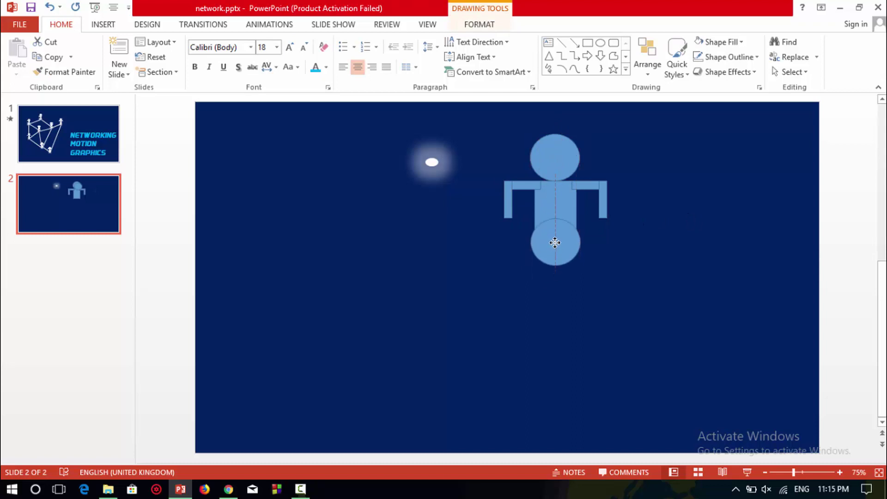
{"action": "mouse_move", "coordinate": [548, 261]}
{"action": "left_mouse_down"}
{"action": "mouse_move", "coordinate": [557, 242]}
{"action": "mouse_move", "coordinate": [576, 238]}
{"action": "mouse_move", "coordinate": [556, 251]}
{"action": "mouse_move", "coordinate": [575, 240]}
{"action": "mouse_move", "coordinate": [554, 249]}
{"action": "mouse_move", "coordinate": [556, 242]}
{"action": "left_mouse_up"}
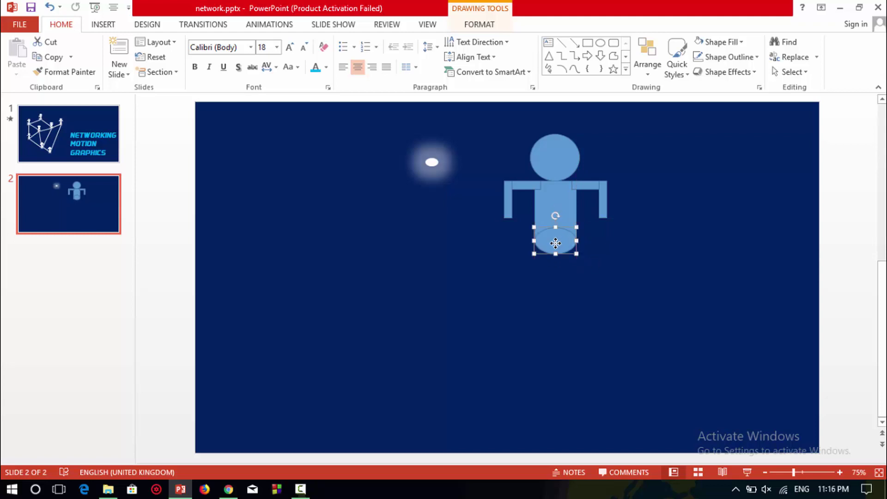
{"action": "left_click", "coordinate": [609, 253]}
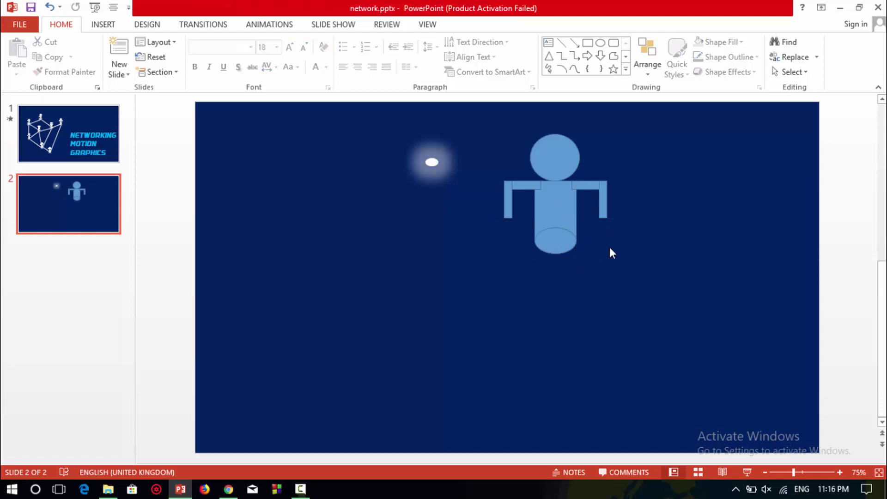
Step: Add two leg bars below the body and nudge them slightly right
{"action": "left_click", "coordinate": [509, 203]}
{"action": "mouse_move", "coordinate": [508, 214]}
{"action": "left_mouse_down"}
{"action": "mouse_move", "coordinate": [541, 262]}
{"action": "mouse_move", "coordinate": [550, 260]}
{"action": "left_mouse_up"}
{"action": "key", "text": "ctrl+d"}
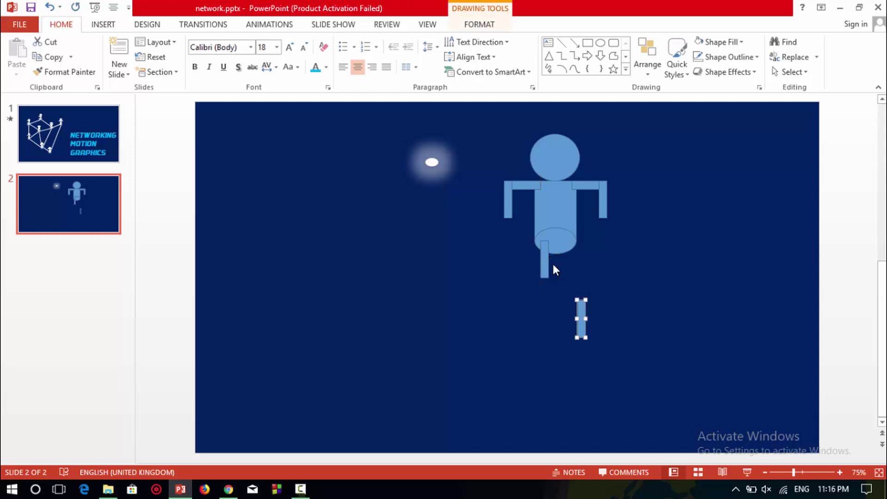
{"action": "left_click_drag", "start_coordinate": [582, 317], "coordinate": [560, 260]}
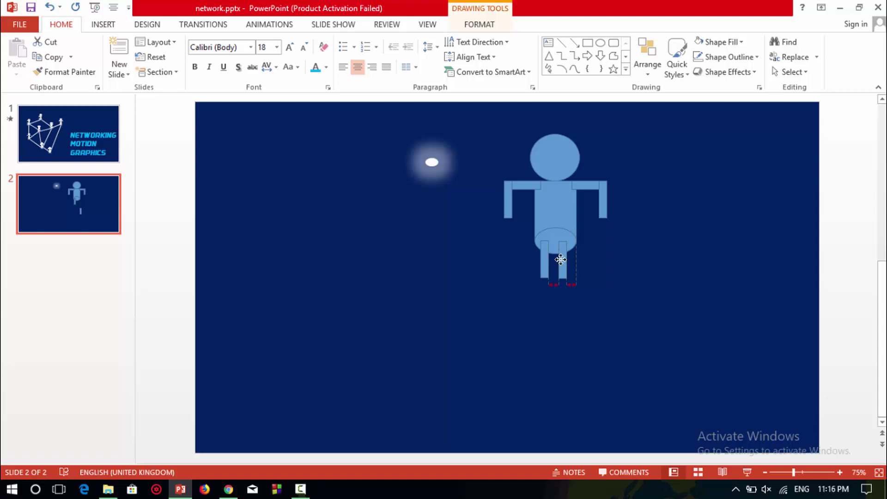
{"action": "left_click_drag", "start_coordinate": [560, 259], "coordinate": [559, 260]}
{"action": "left_click", "coordinate": [546, 260], "text": "ctrl"}
{"action": "key", "text": "Right"}
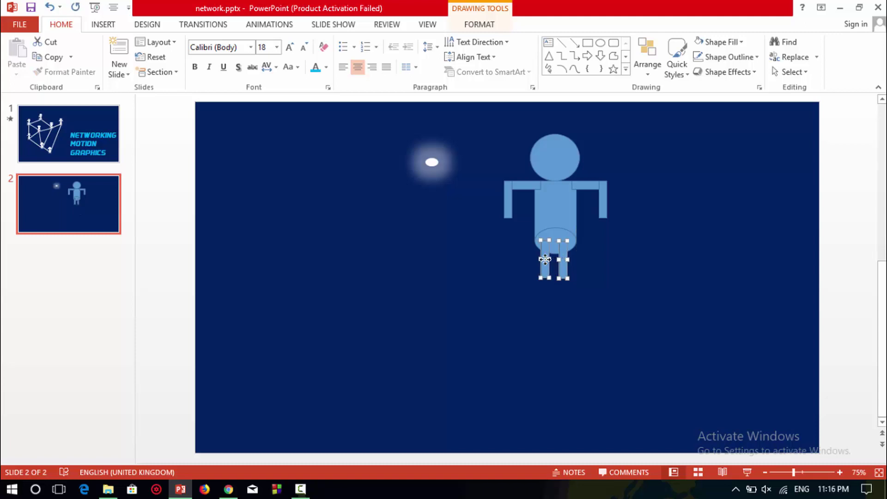
{"action": "key", "text": "Right"}
{"action": "key", "text": "Right"}
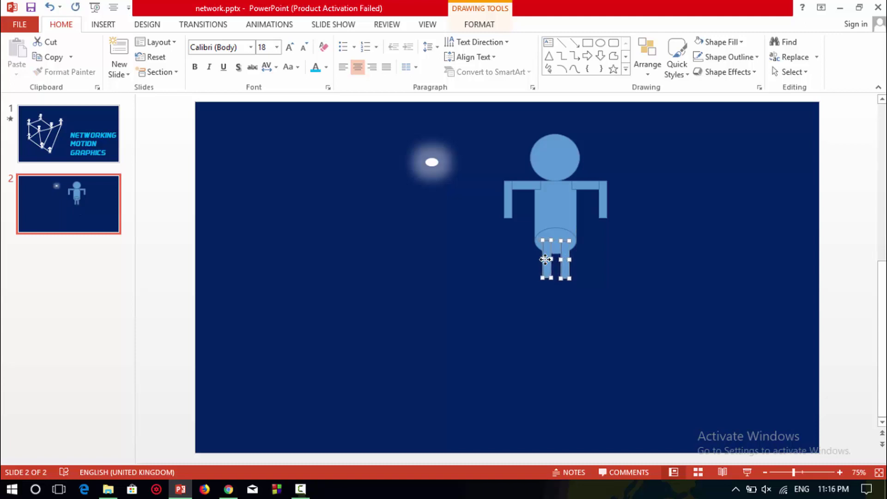
{"action": "left_click", "coordinate": [608, 221]}
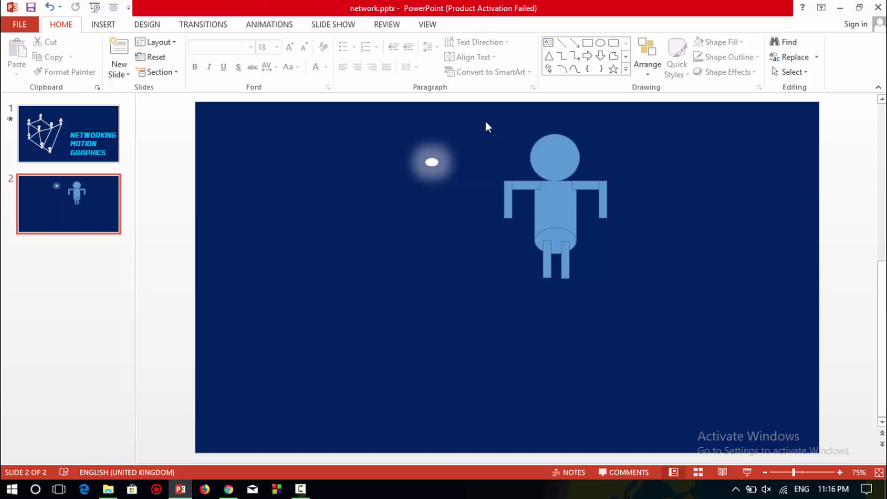
Step: Make every part of the figure white with no outline
{"action": "left_click_drag", "start_coordinate": [484, 120], "coordinate": [669, 331]}
{"action": "right_click", "coordinate": [564, 200]}
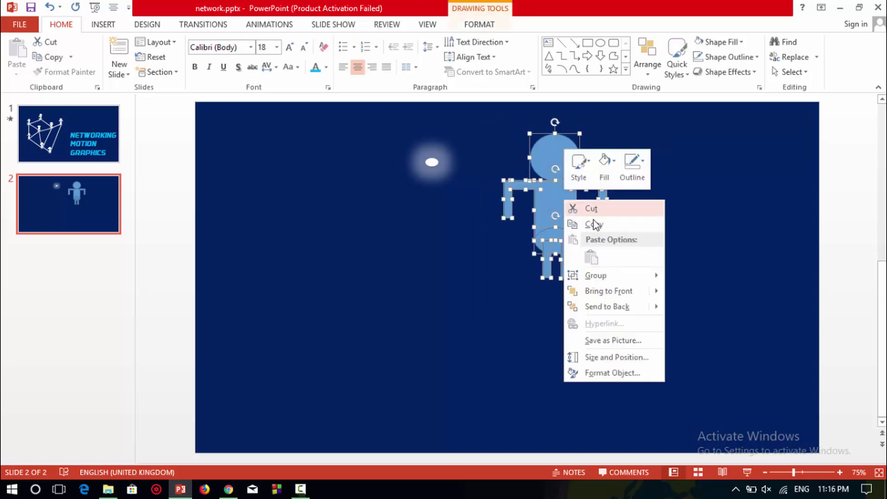
{"action": "left_click", "coordinate": [629, 178]}
{"action": "left_click", "coordinate": [653, 295]}
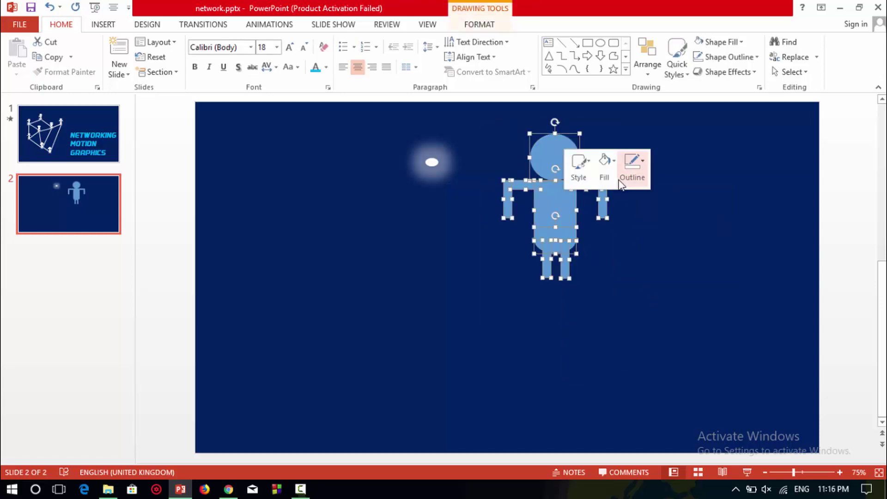
{"action": "left_click", "coordinate": [604, 173]}
{"action": "left_click", "coordinate": [599, 202]}
{"action": "left_click", "coordinate": [608, 177]}
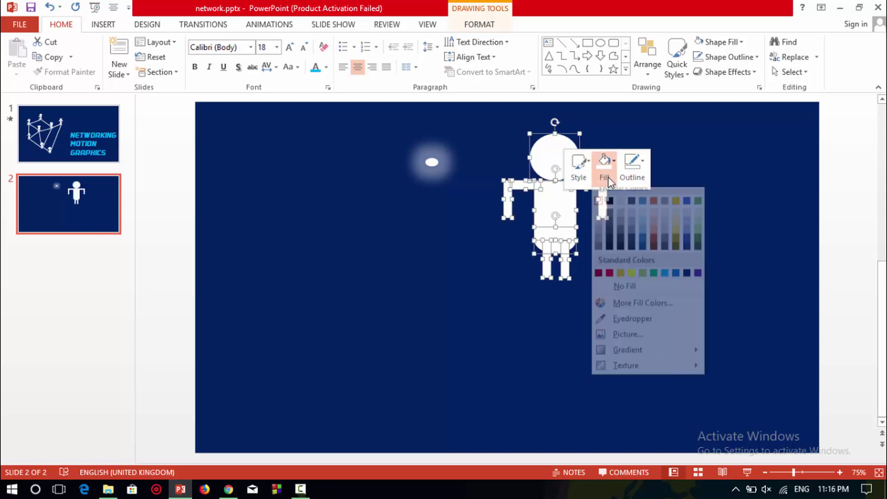
Step: Group the figure parts into one object and shrink it to a small icon
{"action": "right_click", "coordinate": [556, 206]}
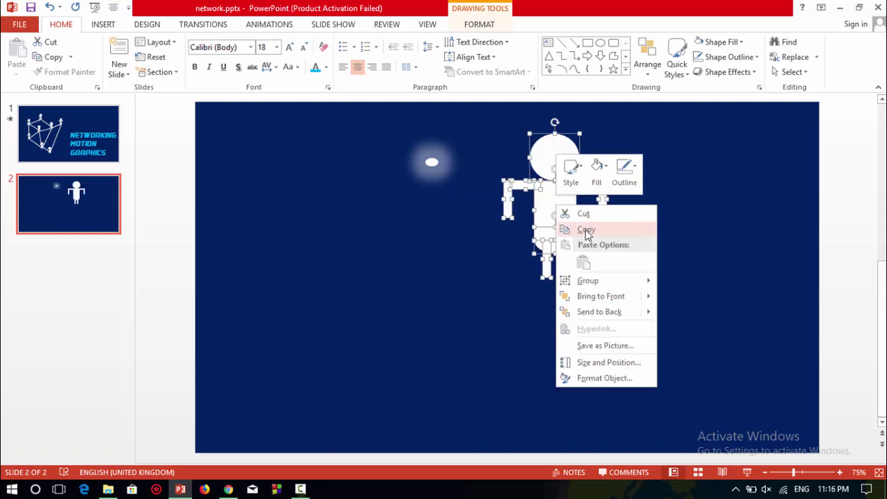
{"action": "mouse_move", "coordinate": [588, 281]}
{"action": "left_click", "coordinate": [667, 280]}
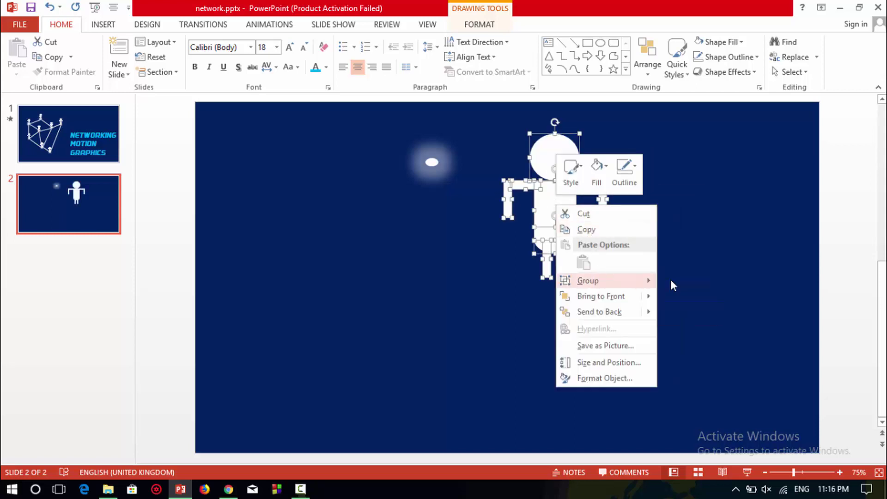
{"action": "left_click", "coordinate": [660, 253]}
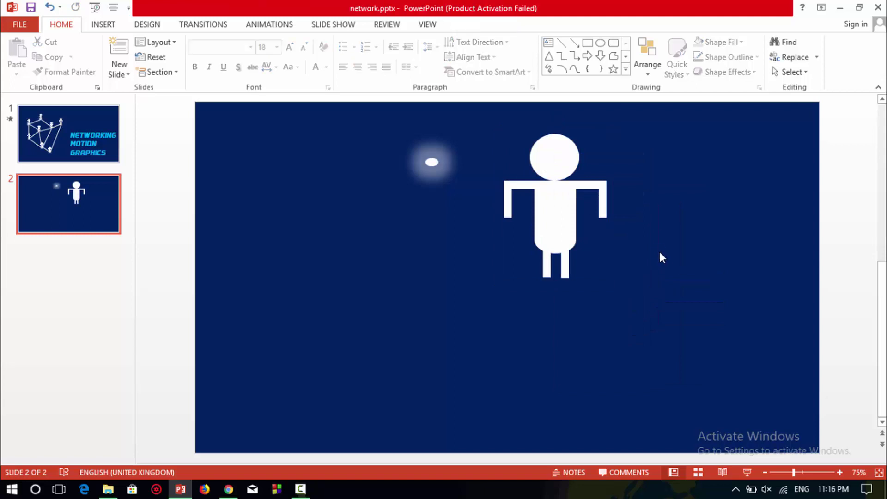
{"action": "left_click", "coordinate": [554, 200]}
{"action": "left_click_drag", "start_coordinate": [610, 127], "coordinate": [525, 243]}
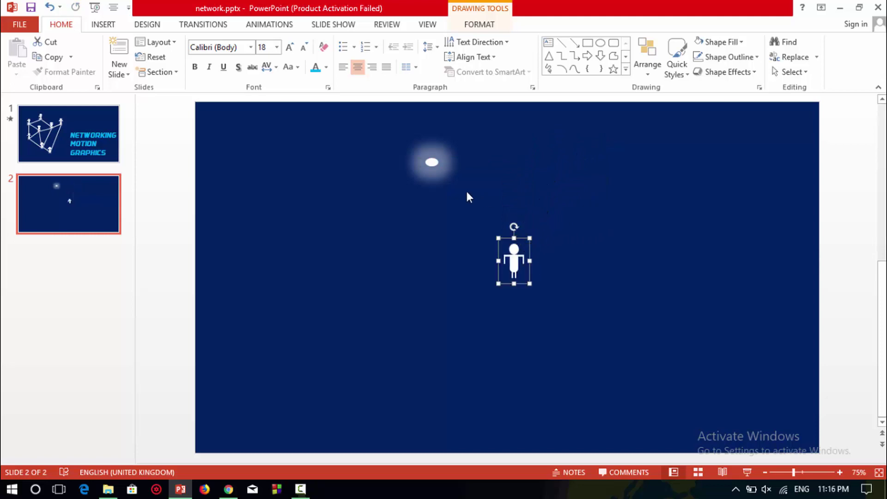
Step: Move the glowing oval to the upper left and stand the white figure on it
{"action": "left_click", "coordinate": [434, 163]}
{"action": "mouse_move", "coordinate": [434, 162]}
{"action": "left_mouse_down"}
{"action": "mouse_move", "coordinate": [317, 205]}
{"action": "mouse_move", "coordinate": [271, 201]}
{"action": "mouse_move", "coordinate": [294, 194]}
{"action": "left_mouse_up"}
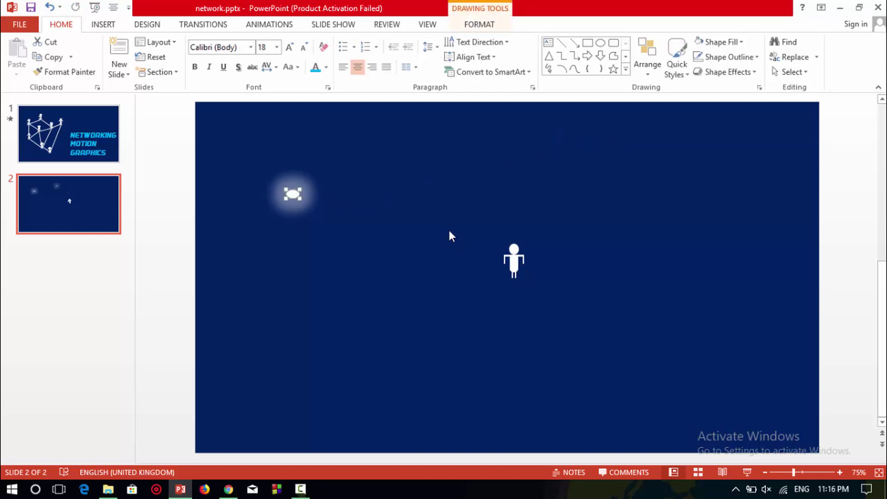
{"action": "left_click", "coordinate": [513, 261]}
{"action": "left_click_drag", "start_coordinate": [513, 261], "coordinate": [292, 179]}
{"action": "left_click", "coordinate": [407, 145]}
{"action": "left_click", "coordinate": [295, 194]}
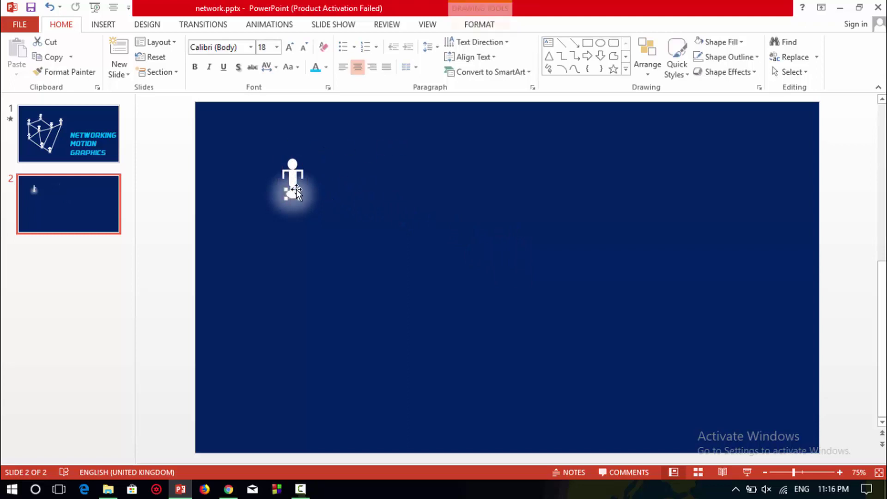
Step: Shorten the glow animation's duration and set it to start After Previous
{"action": "left_click", "coordinate": [288, 31]}
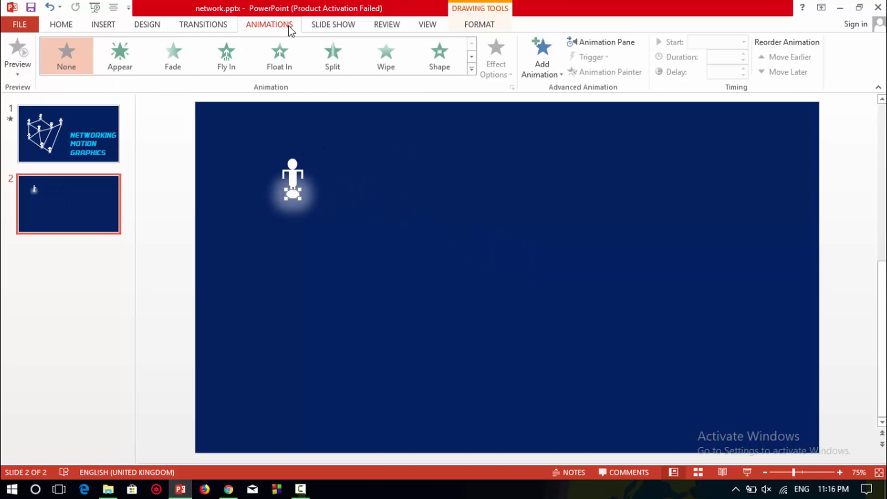
{"action": "left_click", "coordinate": [471, 69]}
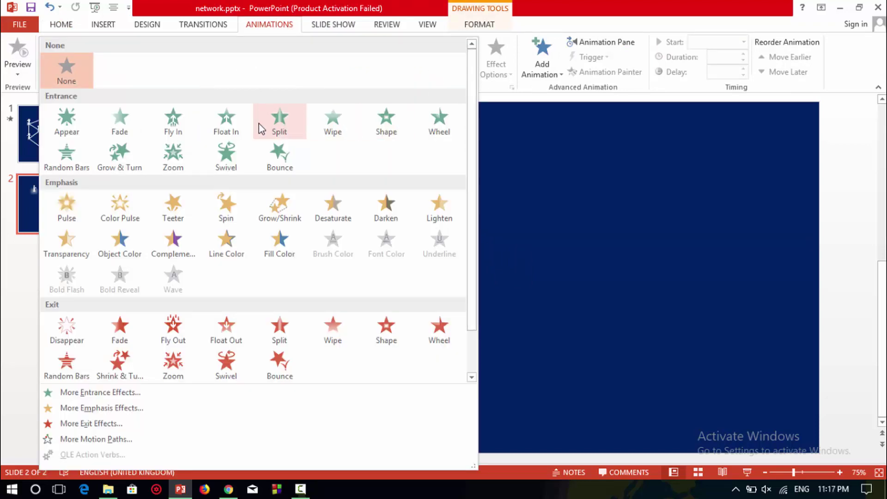
{"action": "key", "text": "Escape"}
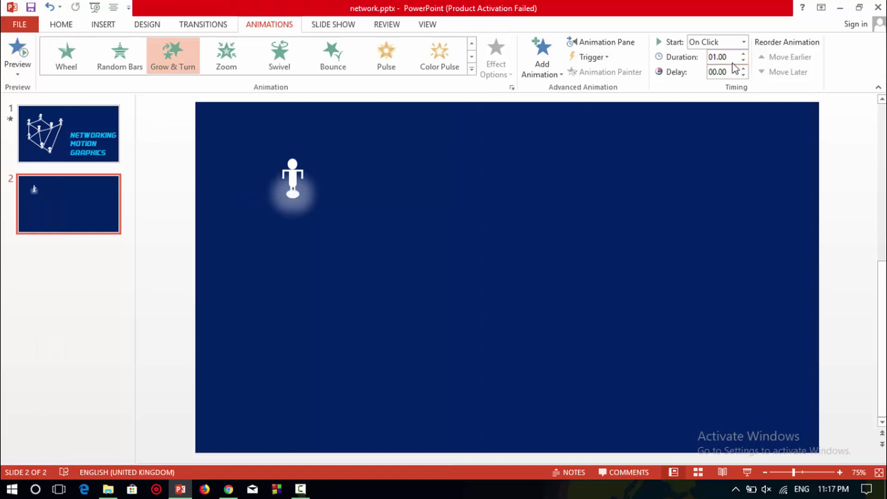
{"action": "left_click", "coordinate": [743, 61]}
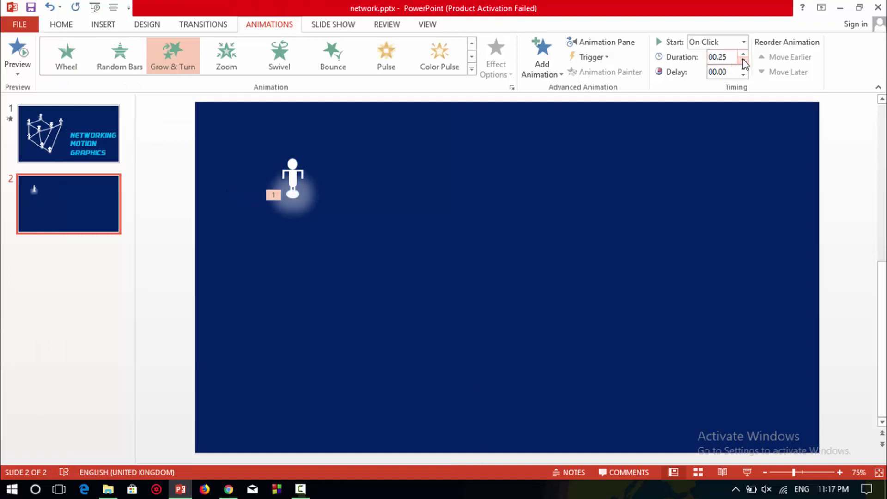
{"action": "left_click", "coordinate": [743, 43]}
{"action": "left_click", "coordinate": [717, 81]}
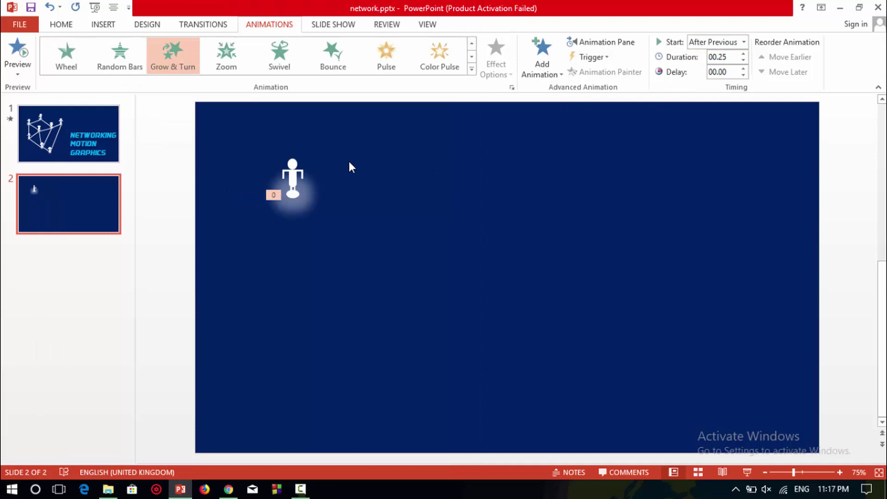
Step: Give the stick figure a Fade entrance starting After Previous
{"action": "left_click", "coordinate": [472, 70]}
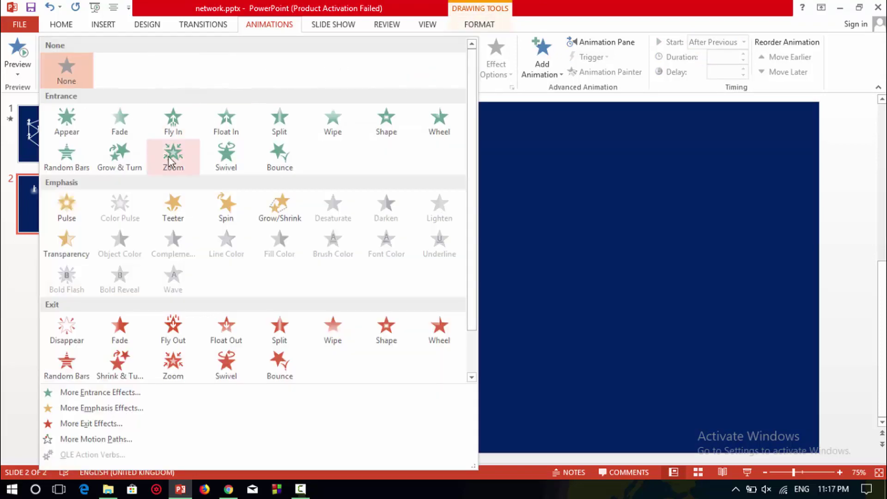
{"action": "left_click", "coordinate": [125, 133]}
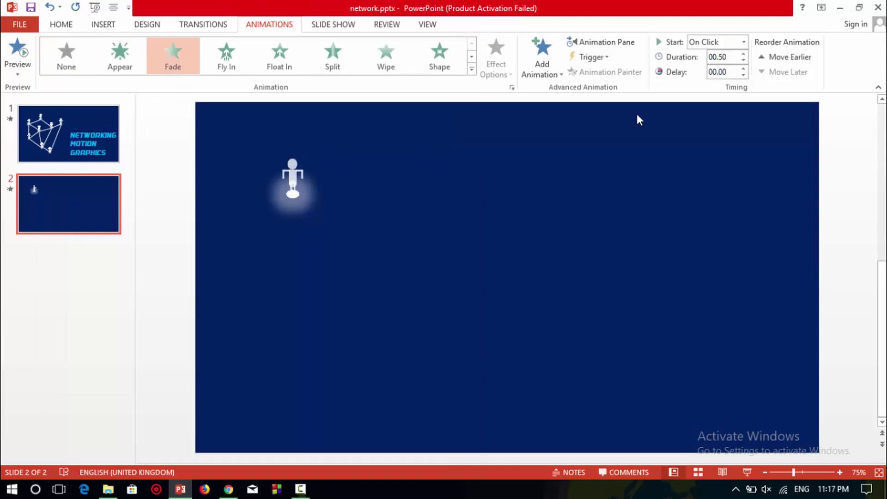
{"action": "left_click", "coordinate": [743, 42]}
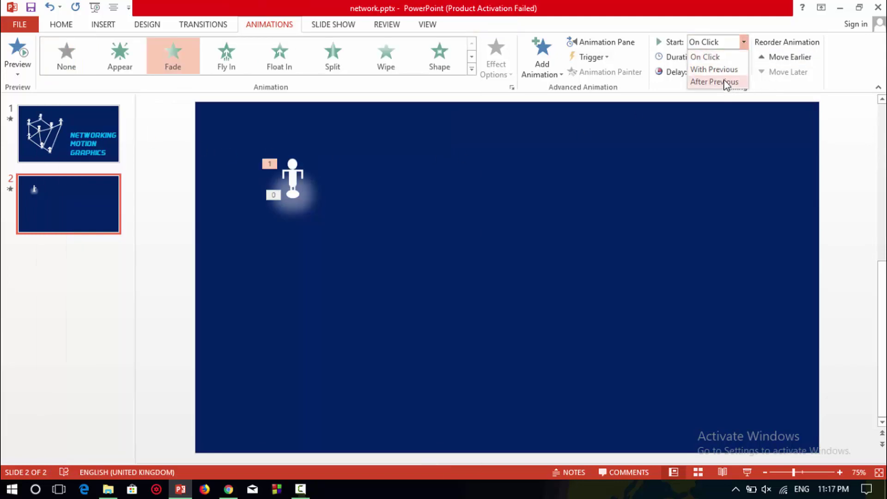
{"action": "left_click", "coordinate": [714, 82]}
{"action": "left_click", "coordinate": [339, 166]}
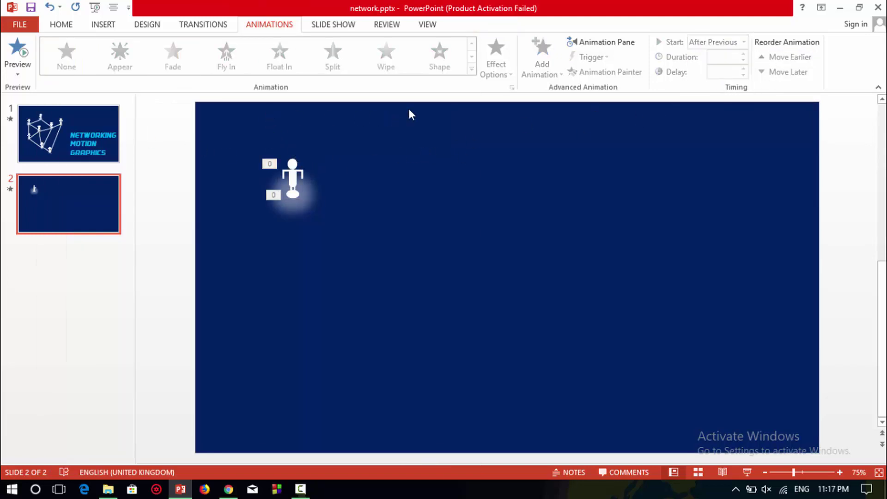
Step: Draw a thicker white line diagonally down-right from the figure's base
{"action": "left_click", "coordinate": [78, 26]}
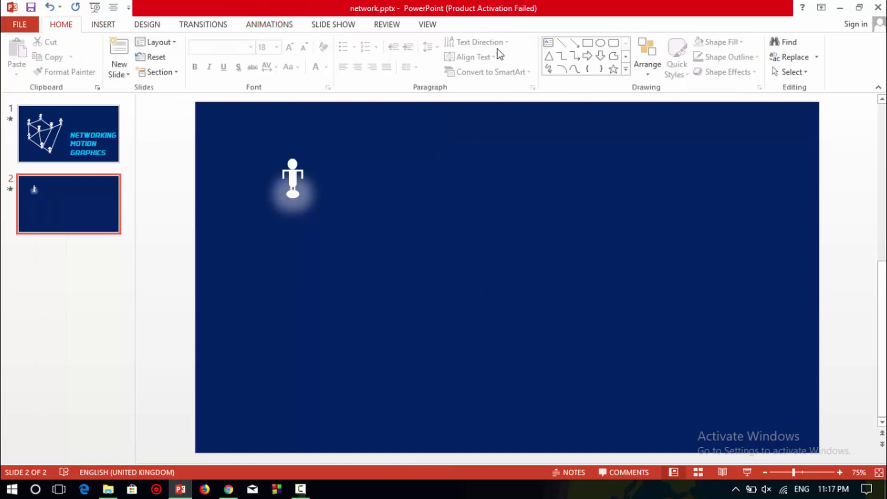
{"action": "left_click", "coordinate": [561, 44]}
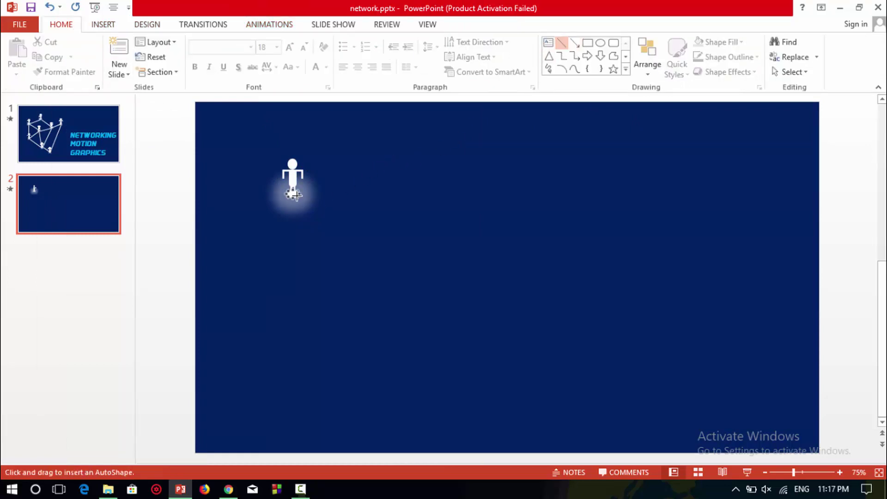
{"action": "mouse_move", "coordinate": [295, 195]}
{"action": "left_mouse_down"}
{"action": "mouse_move", "coordinate": [323, 237]}
{"action": "mouse_move", "coordinate": [334, 224]}
{"action": "left_mouse_up"}
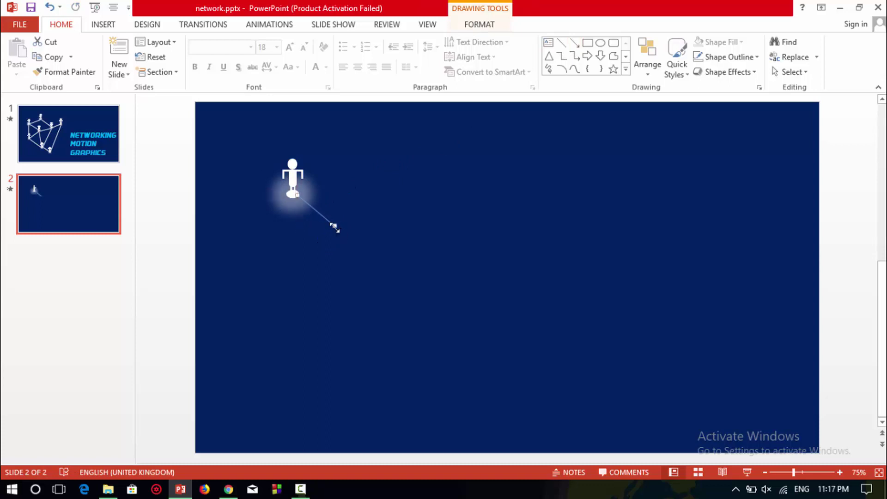
{"action": "right_click", "coordinate": [333, 225]}
{"action": "left_click", "coordinate": [401, 195]}
{"action": "mouse_move", "coordinate": [419, 368]}
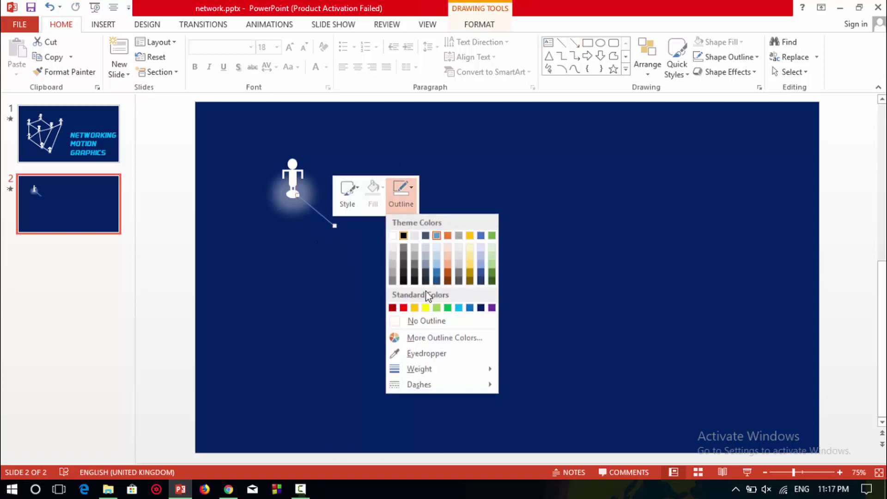
{"action": "left_click", "coordinate": [539, 404]}
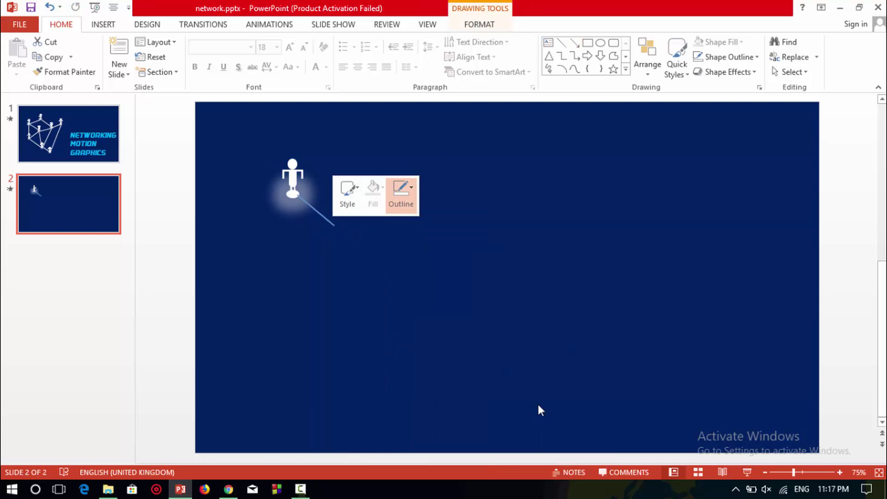
{"action": "left_click", "coordinate": [400, 202]}
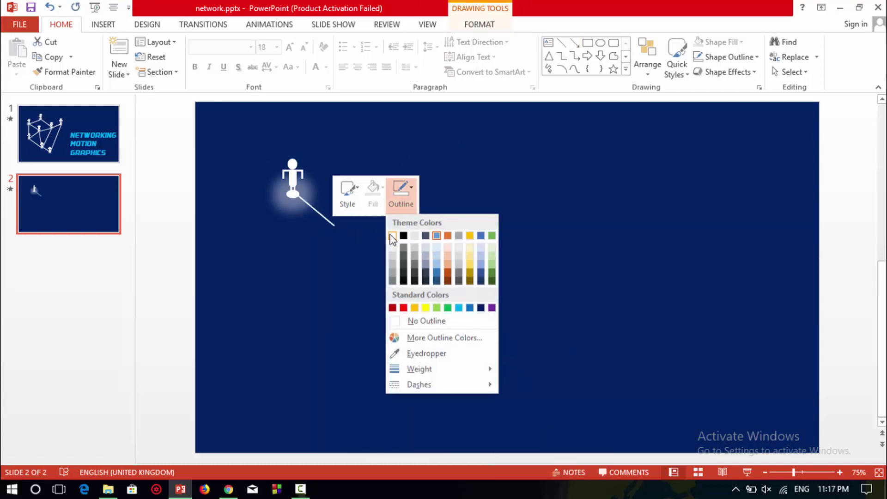
{"action": "left_click", "coordinate": [391, 239]}
Step: Nudge the figure and line a little further right
{"action": "left_click", "coordinate": [295, 211]}
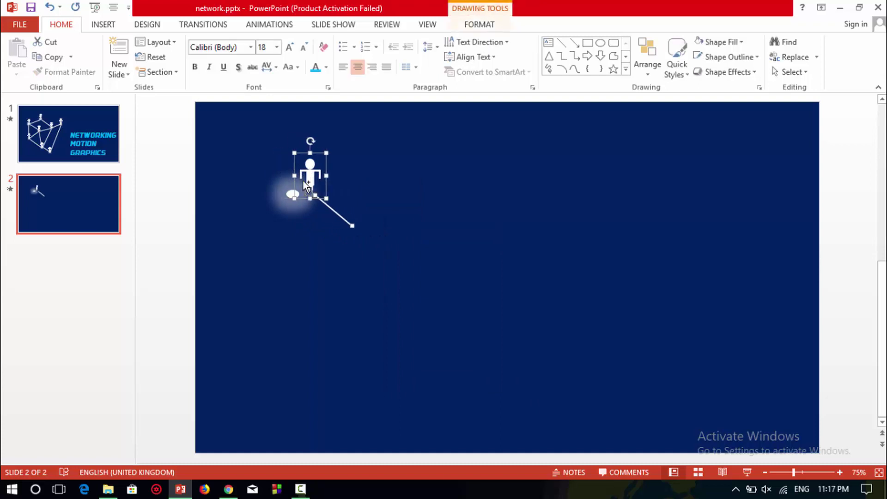
{"action": "mouse_move", "coordinate": [311, 208]}
{"action": "left_mouse_down"}
{"action": "mouse_move", "coordinate": [333, 205]}
{"action": "mouse_move", "coordinate": [302, 194]}
{"action": "left_mouse_up"}
{"action": "left_click", "coordinate": [338, 221]}
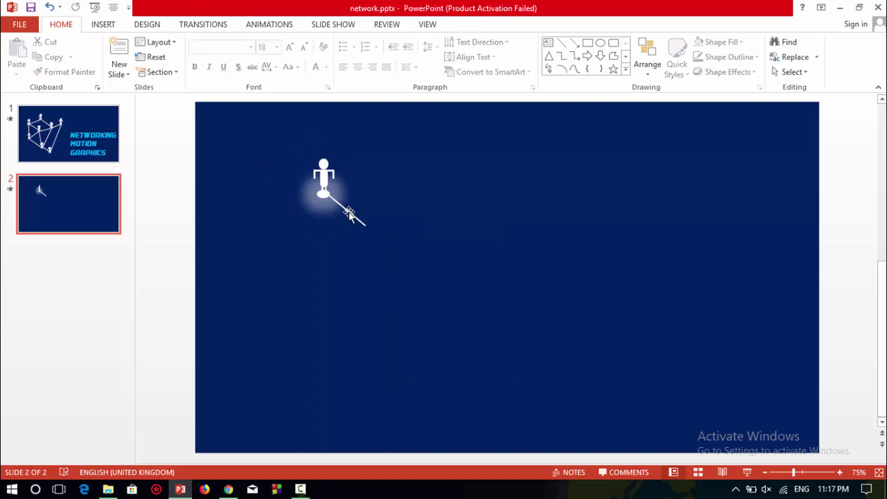
Step: Animate the line with a Wipe From Top, starting After Previous
{"action": "left_click", "coordinate": [349, 215]}
{"action": "left_click", "coordinate": [298, 30]}
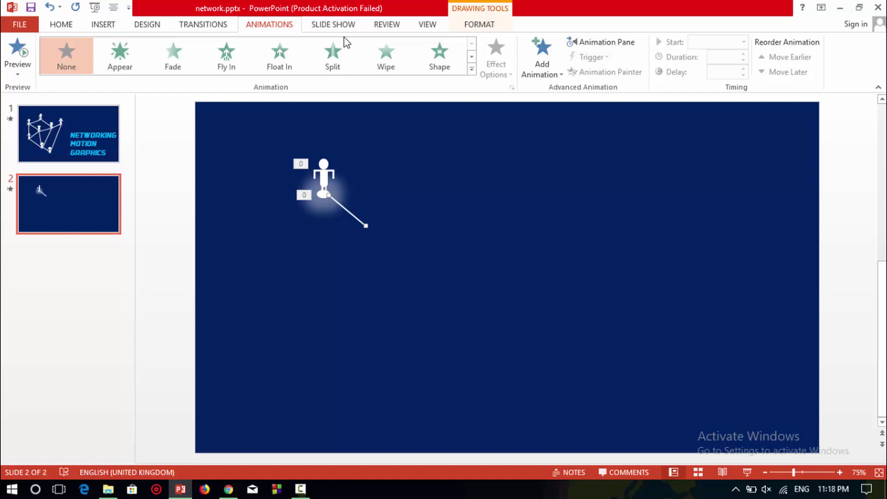
{"action": "left_click", "coordinate": [385, 59]}
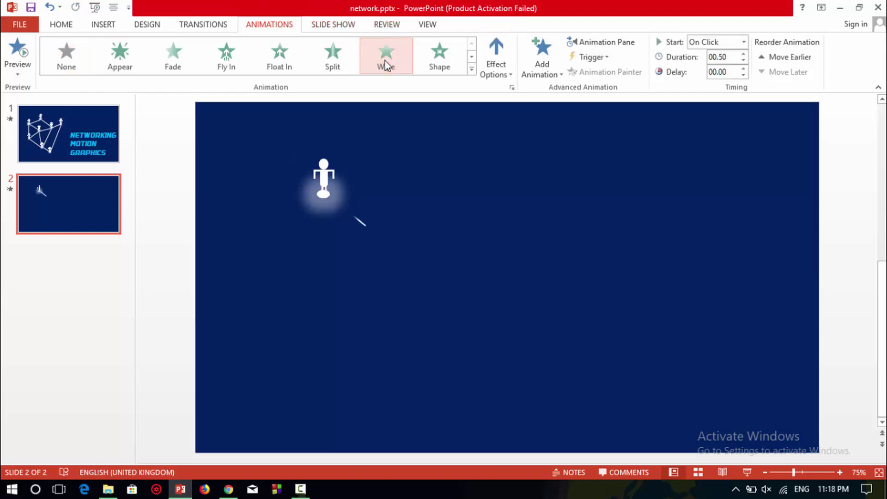
{"action": "left_click", "coordinate": [489, 69]}
{"action": "left_click", "coordinate": [517, 196]}
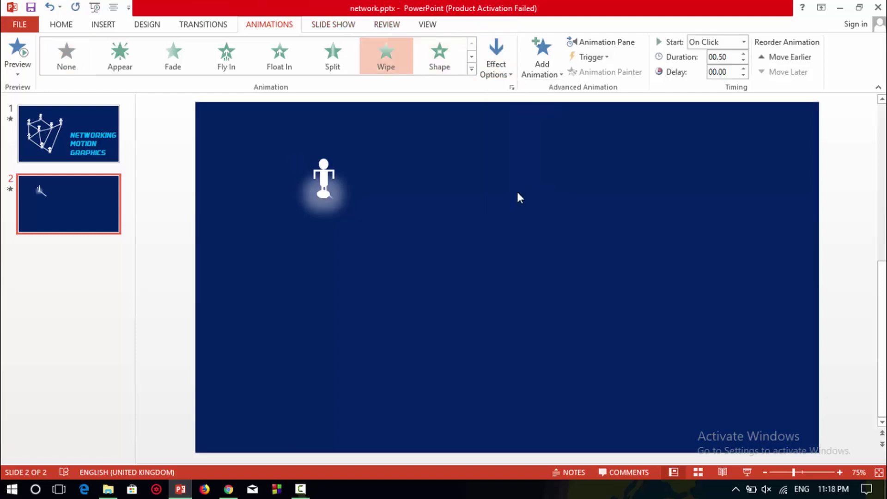
{"action": "left_click", "coordinate": [743, 42]}
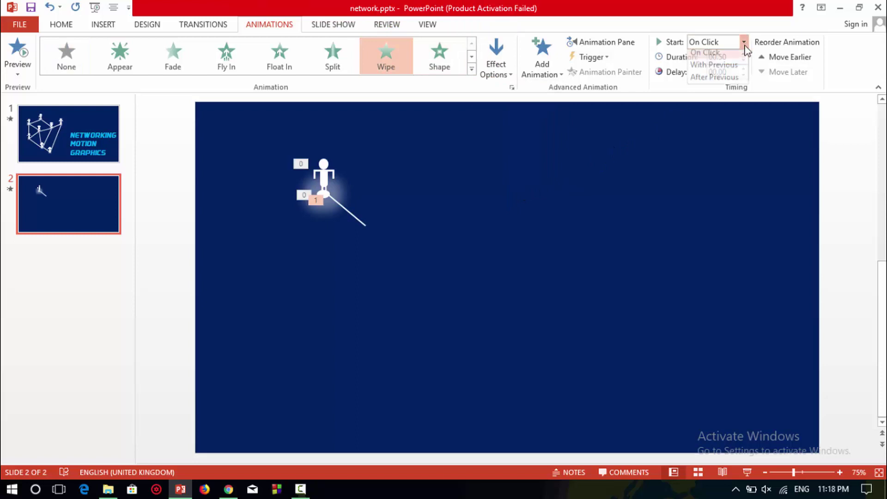
{"action": "left_click", "coordinate": [715, 82]}
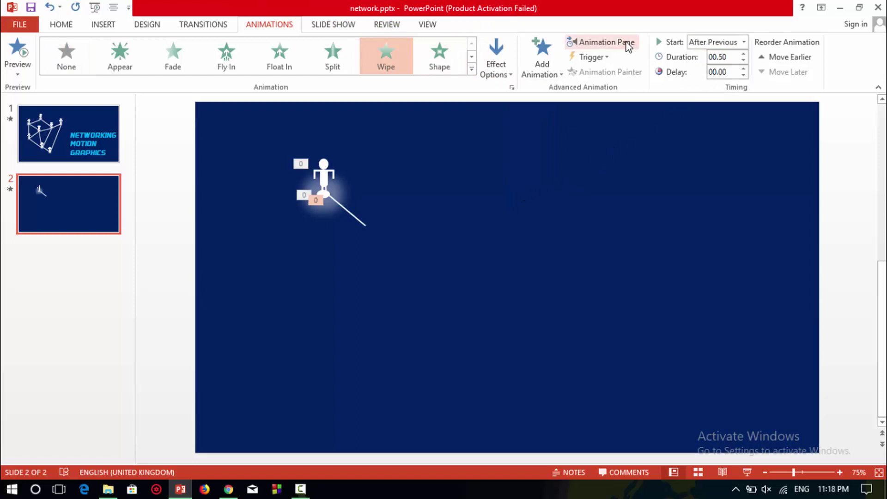
Step: With the Animation Pane open, duplicate the figure and glow onto the line's lower end
{"action": "left_click", "coordinate": [623, 44]}
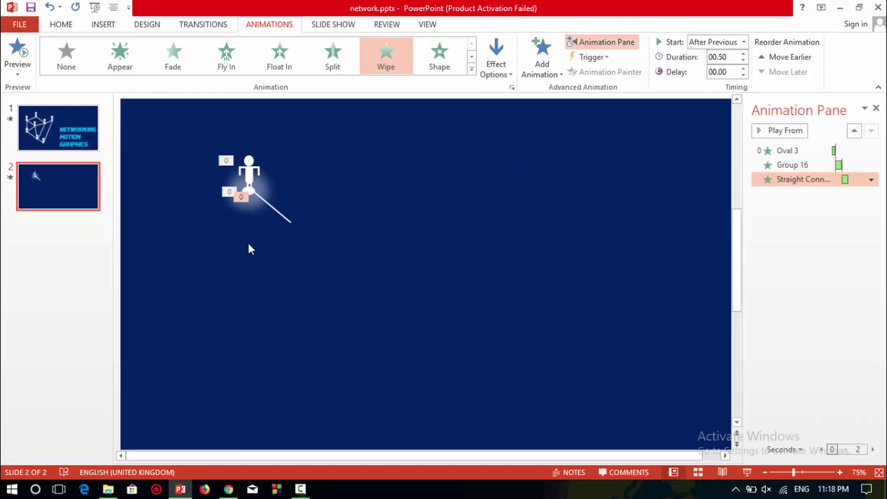
{"action": "left_click", "coordinate": [252, 175]}
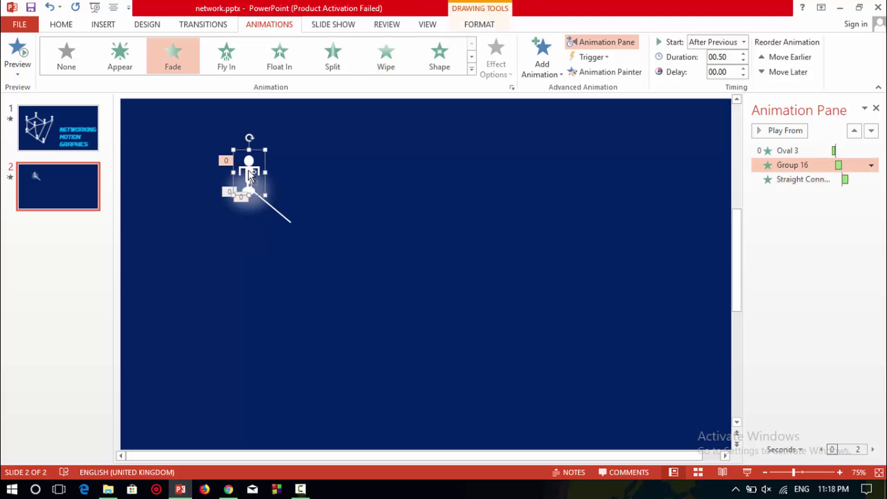
{"action": "left_click", "coordinate": [248, 195], "text": "shift"}
{"action": "key", "text": "ctrl+d"}
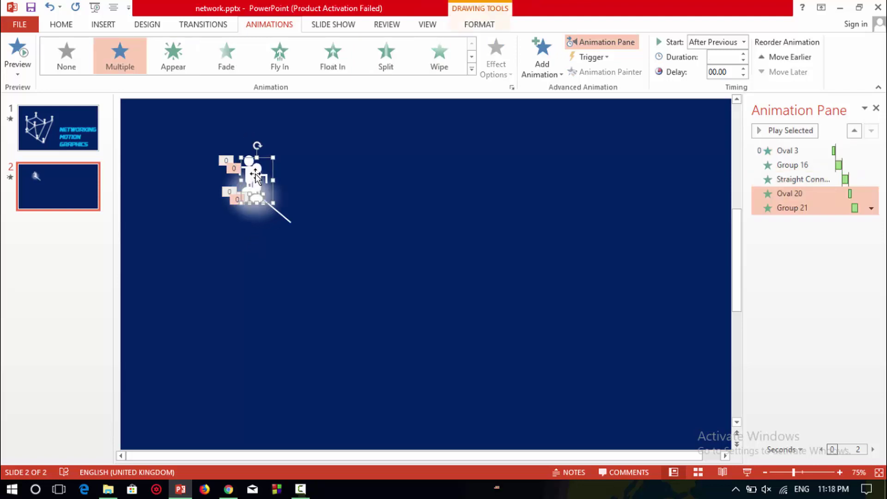
{"action": "left_click_drag", "start_coordinate": [251, 177], "coordinate": [292, 201]}
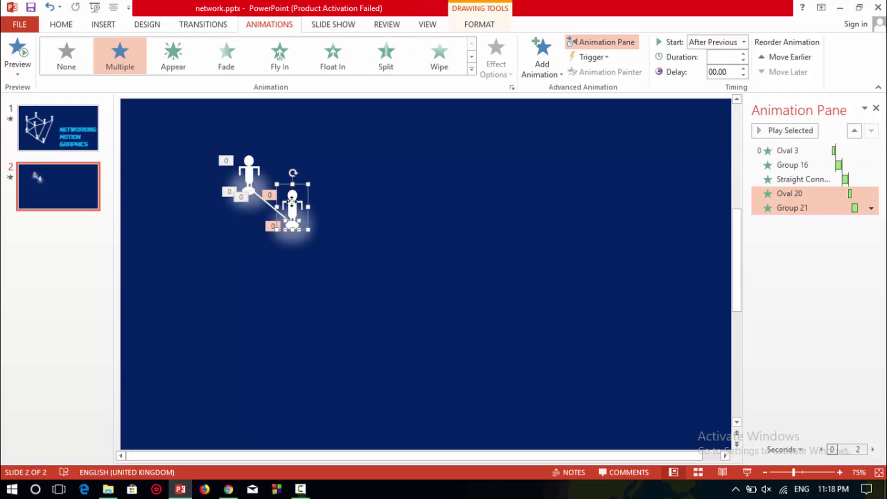
{"action": "left_click", "coordinate": [308, 256]}
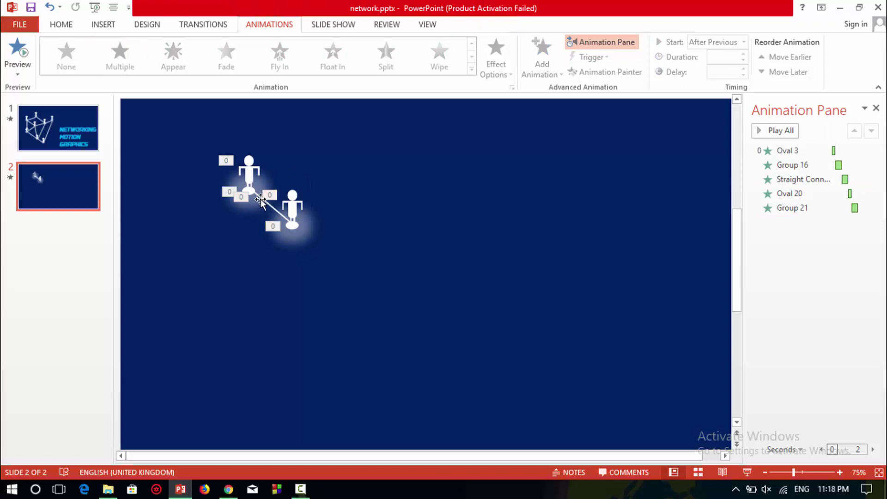
Step: Duplicate the connecting line and move the copy to the left
{"action": "left_click", "coordinate": [263, 201]}
{"action": "key", "text": "ctrl+d"}
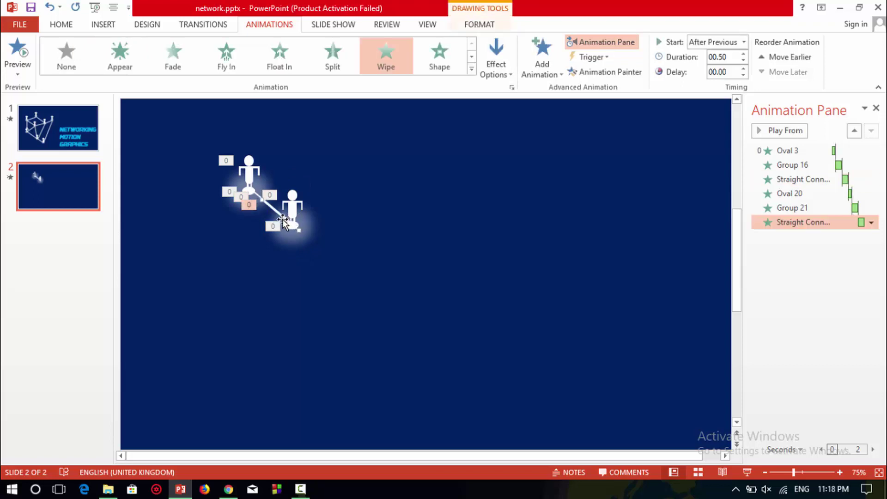
{"action": "mouse_move", "coordinate": [282, 220]}
{"action": "left_mouse_down"}
{"action": "mouse_move", "coordinate": [235, 224]}
{"action": "mouse_move", "coordinate": [243, 188]}
{"action": "mouse_move", "coordinate": [219, 229]}
{"action": "left_mouse_up"}
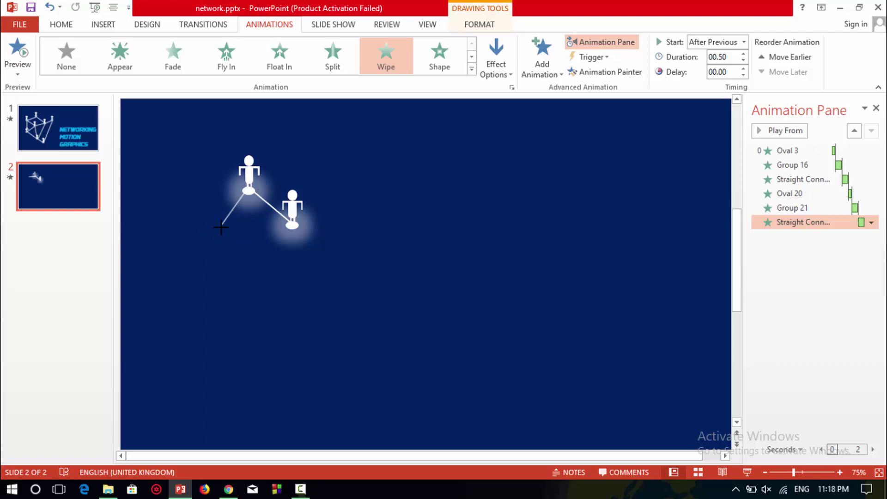
Step: Angle the copied line down-left and place a duplicate glowing figure at its end
{"action": "left_click_drag", "start_coordinate": [217, 227], "coordinate": [217, 224]}
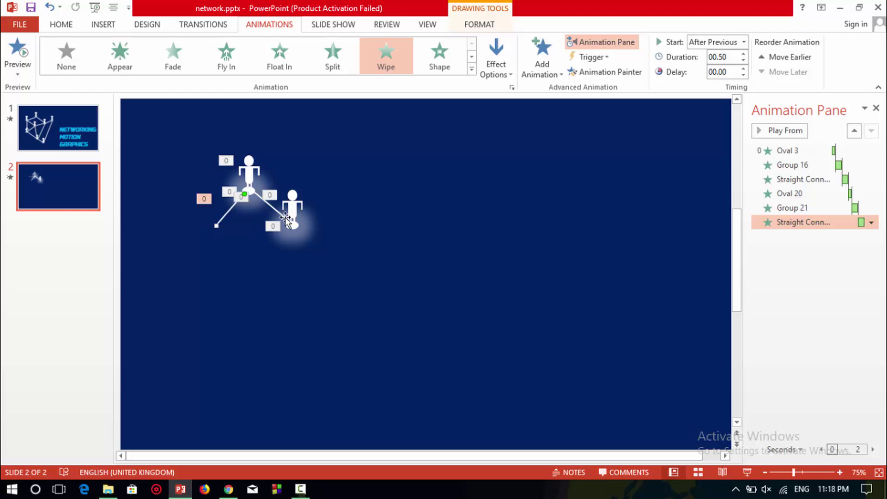
{"action": "left_click", "coordinate": [303, 241]}
{"action": "left_click", "coordinate": [295, 228]}
{"action": "left_click", "coordinate": [298, 208], "text": "shift"}
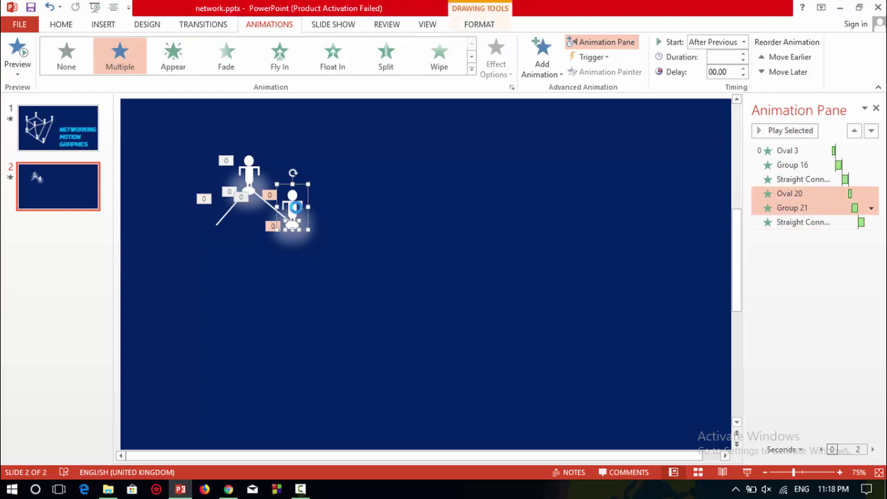
{"action": "key", "text": "ctrl+d"}
{"action": "left_click_drag", "start_coordinate": [297, 215], "coordinate": [215, 211]}
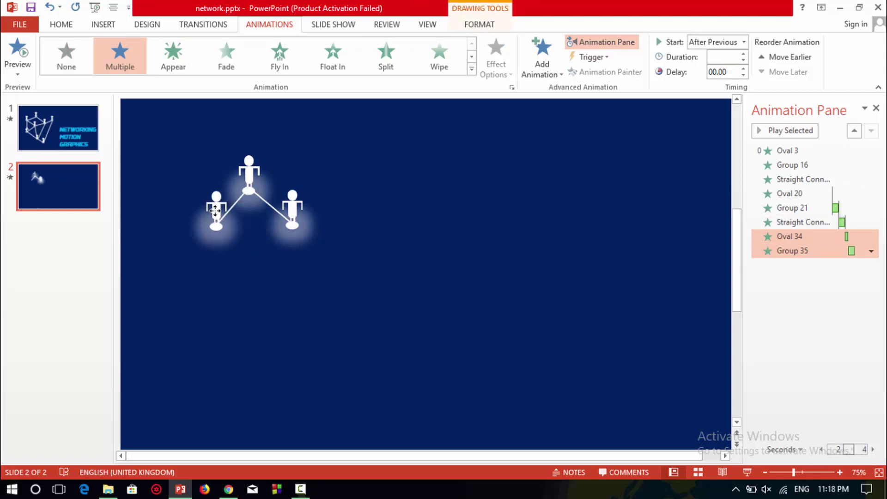
Step: Copy a connecting line to sit below the left figure
{"action": "left_click", "coordinate": [283, 287]}
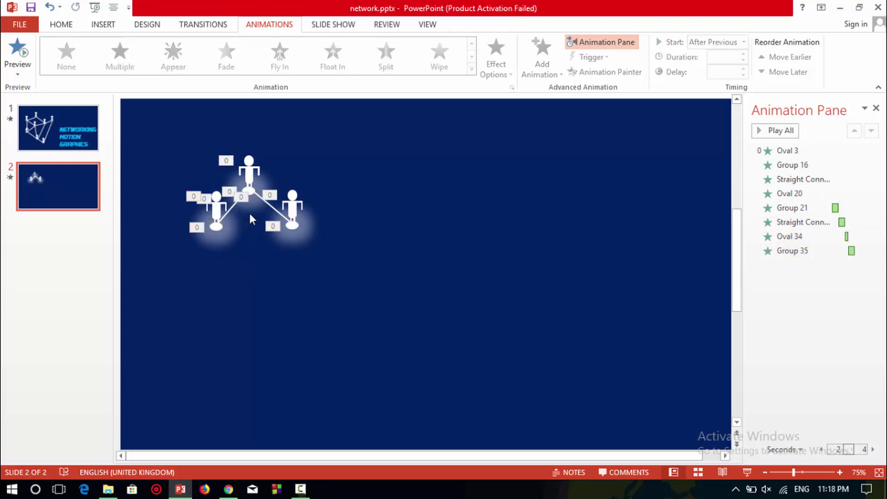
{"action": "left_click", "coordinate": [260, 201]}
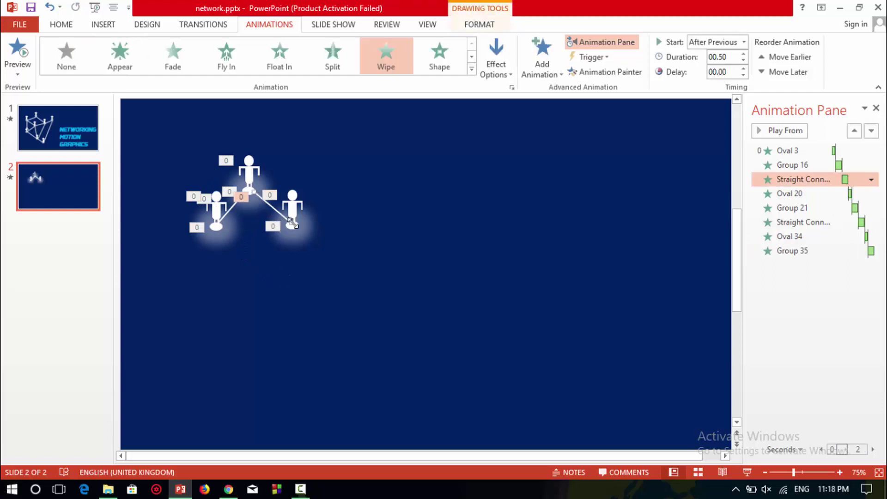
{"action": "left_click", "coordinate": [289, 230]}
{"action": "mouse_move", "coordinate": [285, 222]}
{"action": "left_mouse_down"}
{"action": "mouse_move", "coordinate": [237, 265]}
{"action": "mouse_move", "coordinate": [238, 247]}
{"action": "left_mouse_up"}
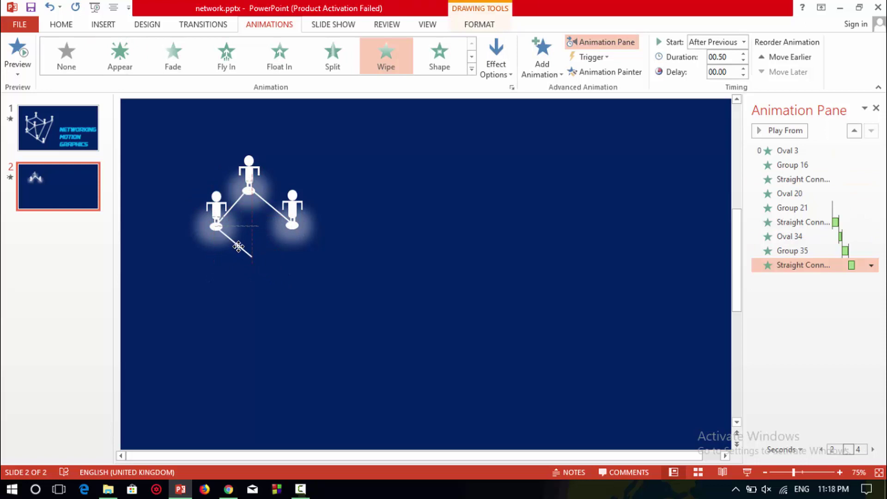
{"action": "left_click", "coordinate": [294, 238]}
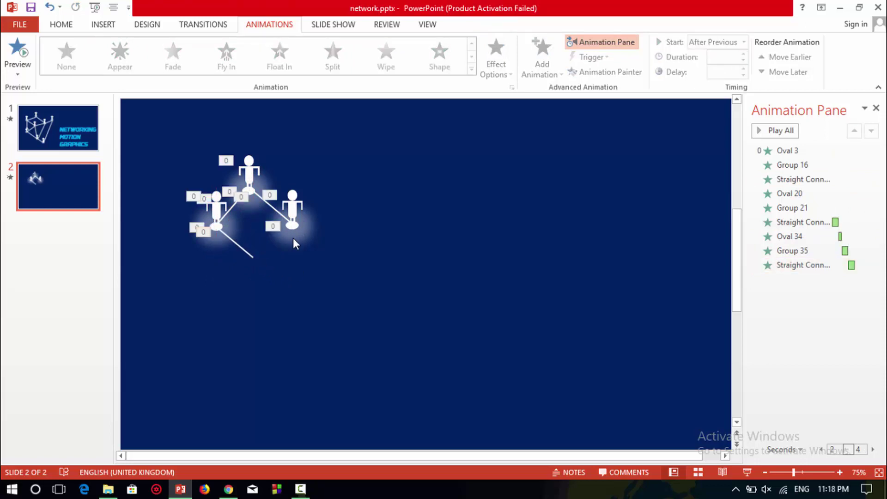
Step: Duplicate the right figure with its glow and place it at the new line's end
{"action": "left_click", "coordinate": [293, 229]}
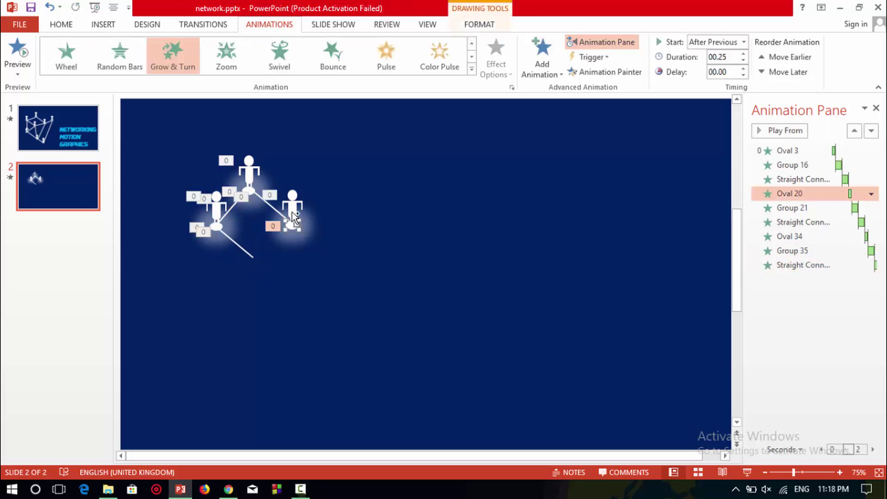
{"action": "left_click", "coordinate": [293, 217], "text": "shift"}
{"action": "key", "text": "ctrl+d"}
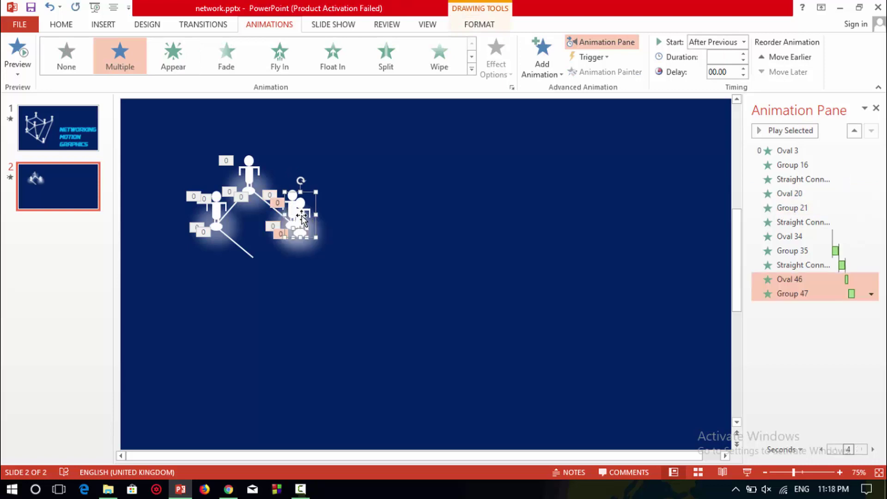
{"action": "left_click_drag", "start_coordinate": [307, 211], "coordinate": [254, 243]}
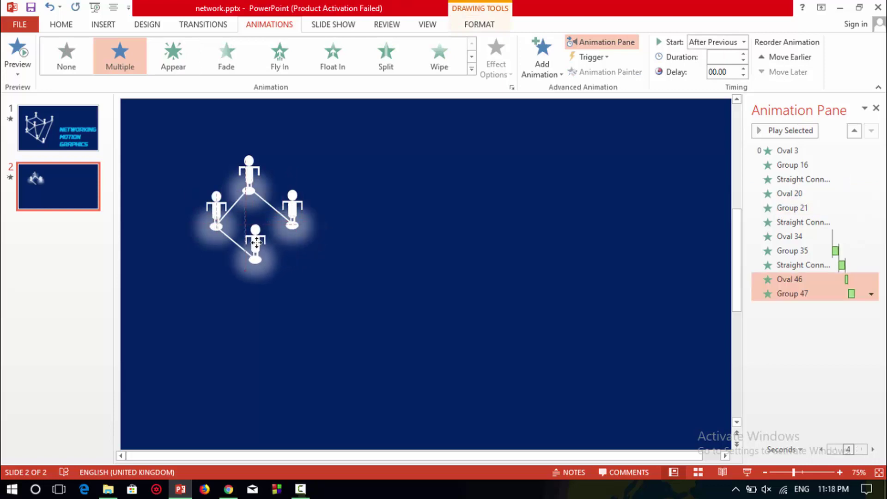
Step: Copy another line to join the bottom figure to the right figure
{"action": "left_click", "coordinate": [297, 275]}
{"action": "mouse_move", "coordinate": [232, 239]}
{"action": "left_mouse_down"}
{"action": "mouse_move", "coordinate": [251, 263]}
{"action": "mouse_move", "coordinate": [298, 245]}
{"action": "left_mouse_up"}
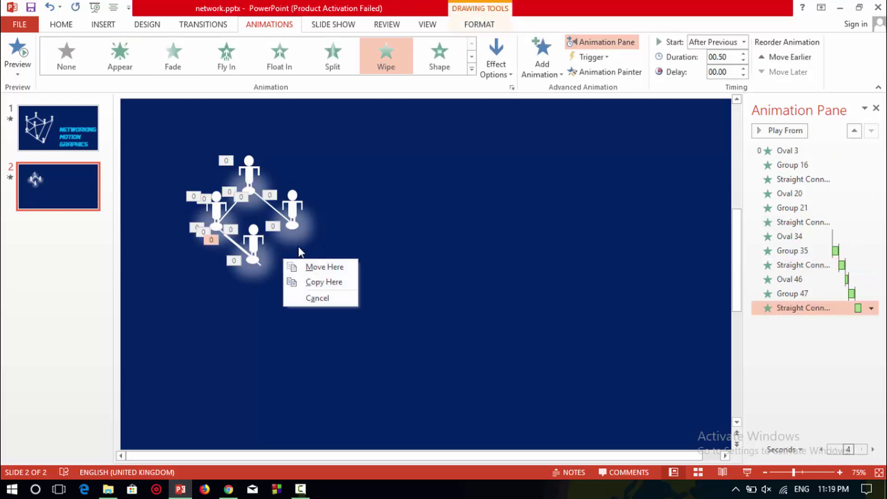
{"action": "key", "text": "Escape"}
{"action": "key", "text": "Escape"}
{"action": "mouse_move", "coordinate": [236, 257]}
{"action": "left_mouse_down"}
{"action": "mouse_move", "coordinate": [302, 241]}
{"action": "mouse_move", "coordinate": [257, 258]}
{"action": "left_mouse_up"}
Step: Set the newest line's animation to start With Previous
{"action": "left_click", "coordinate": [331, 241]}
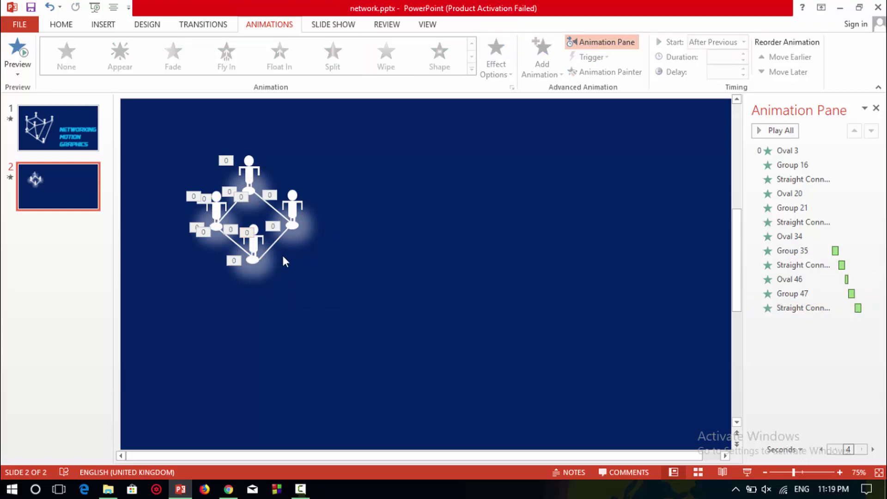
{"action": "left_click", "coordinate": [265, 254]}
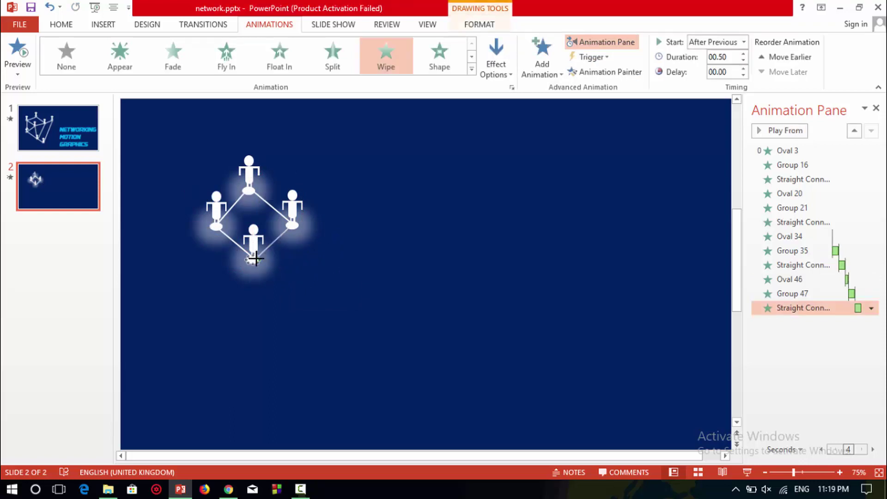
{"action": "left_click", "coordinate": [454, 289]}
{"action": "left_click", "coordinate": [769, 306]}
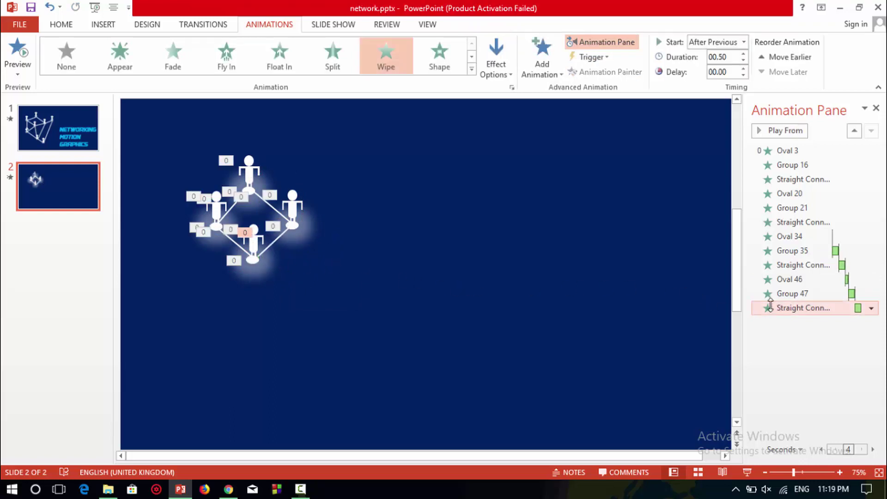
{"action": "left_click", "coordinate": [729, 46]}
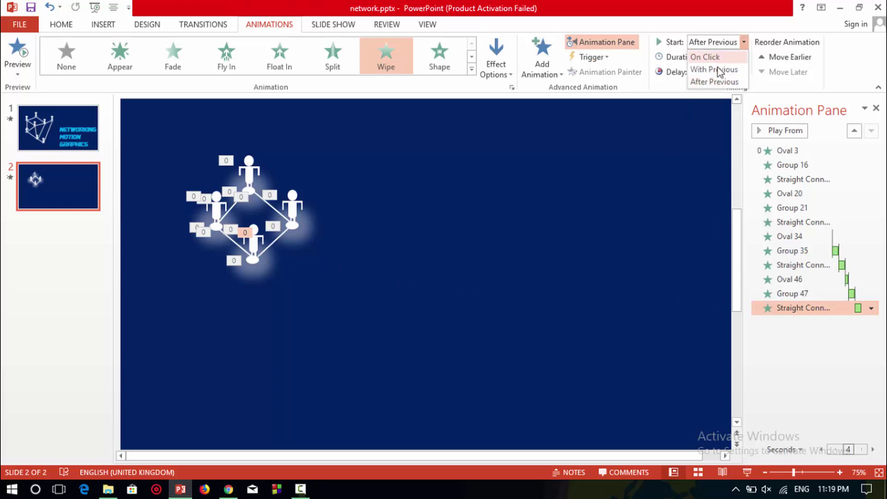
{"action": "left_click", "coordinate": [710, 68]}
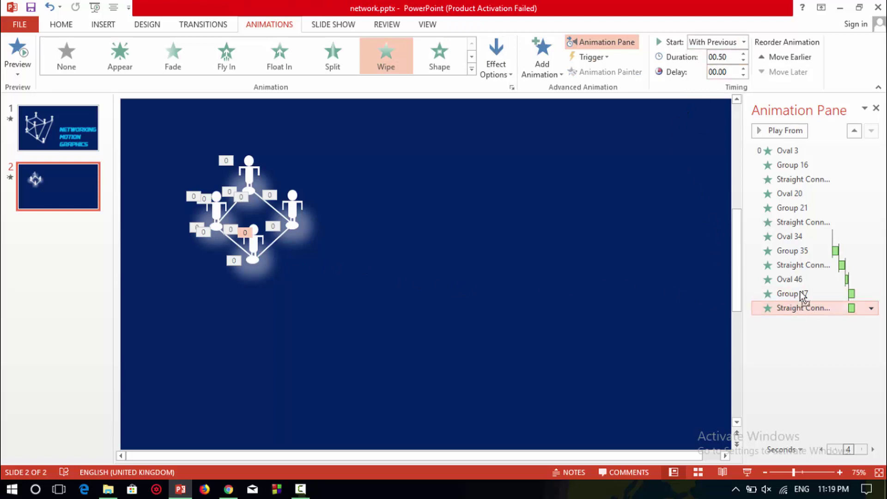
Step: Move that animation earlier in the order and preview the slide with Play All
{"action": "left_click_drag", "start_coordinate": [802, 308], "coordinate": [797, 274]}
{"action": "left_click", "coordinate": [668, 280]}
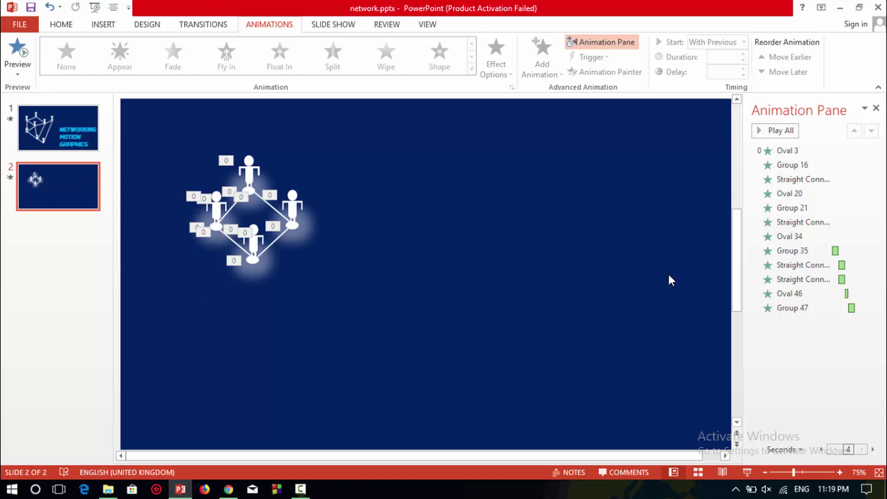
{"action": "left_click", "coordinate": [777, 134]}
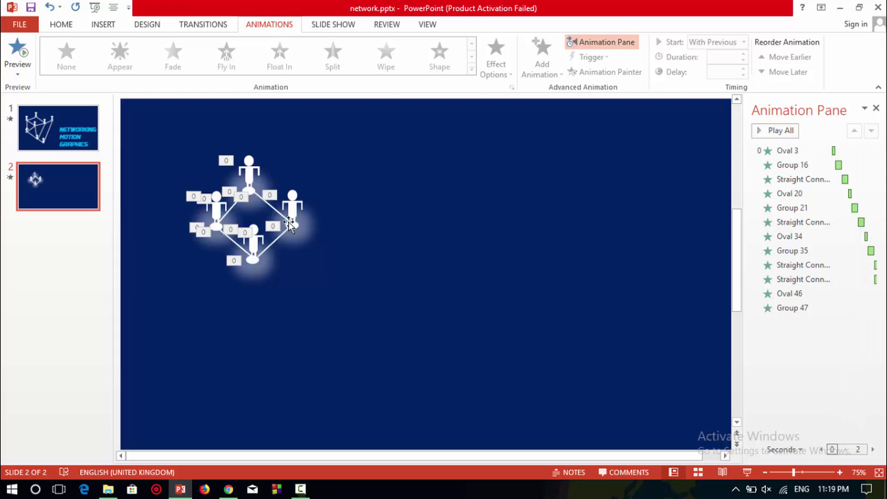
Step: Duplicate the bottom-right connecting line and place the copy below the left figure
{"action": "left_click", "coordinate": [274, 249]}
{"action": "key", "text": "ctrl+d"}
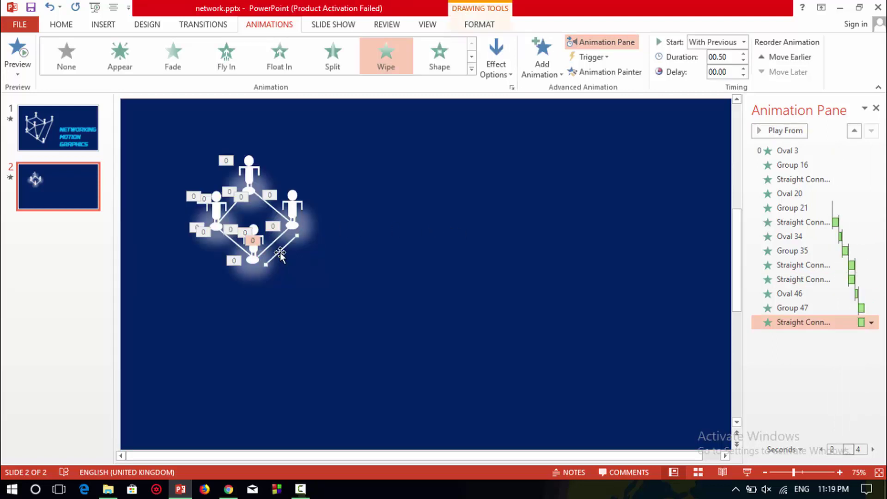
{"action": "mouse_move", "coordinate": [278, 251]}
{"action": "left_mouse_down"}
{"action": "mouse_move", "coordinate": [195, 258]}
{"action": "mouse_move", "coordinate": [196, 247]}
{"action": "mouse_move", "coordinate": [210, 290]}
{"action": "left_mouse_up"}
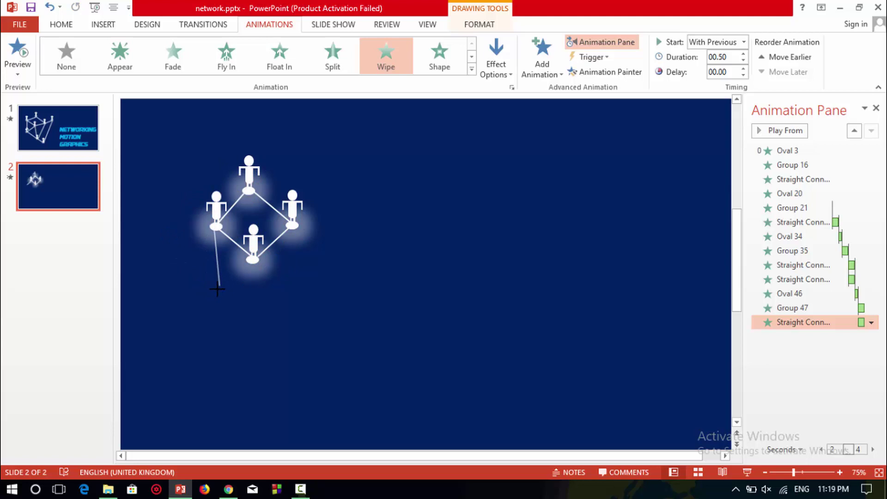
{"action": "left_click_drag", "start_coordinate": [222, 295], "coordinate": [221, 296]}
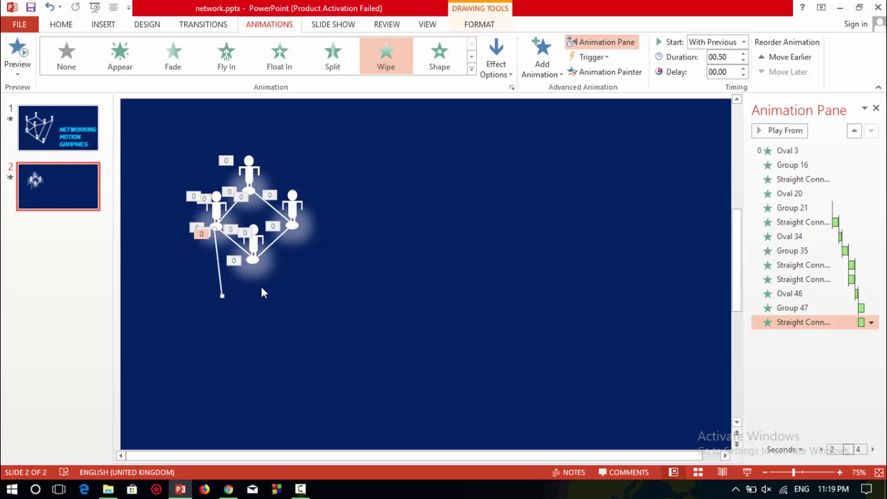
Step: Duplicate the bottom figure with its glow down to the lower left
{"action": "left_click", "coordinate": [261, 292]}
{"action": "left_click", "coordinate": [254, 249]}
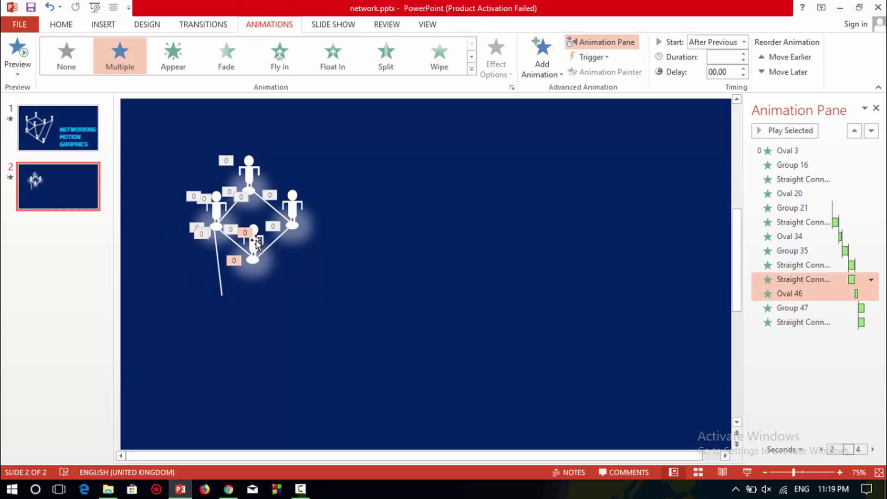
{"action": "left_click", "coordinate": [256, 241]}
{"action": "left_click_drag", "start_coordinate": [257, 249], "coordinate": [225, 284]}
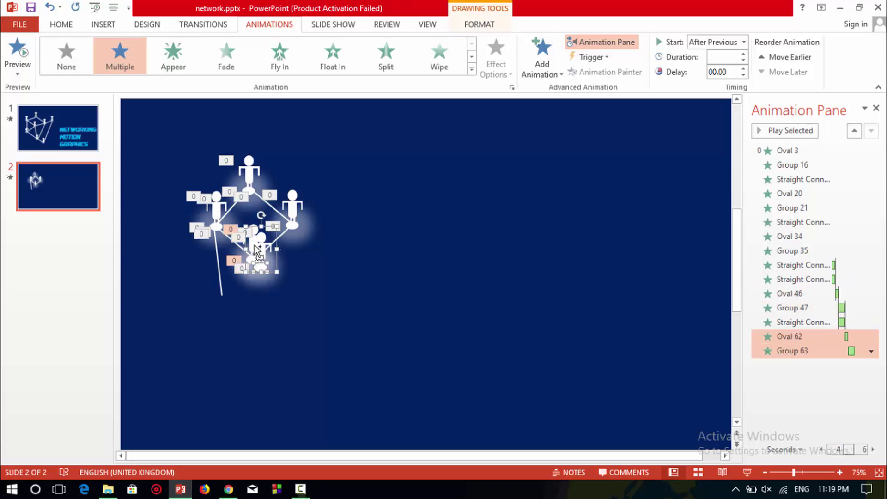
Step: Copy a line angled to the lower right and place a duplicate figure there
{"action": "left_click", "coordinate": [219, 250]}
{"action": "left_click_drag", "start_coordinate": [219, 250], "coordinate": [256, 307]}
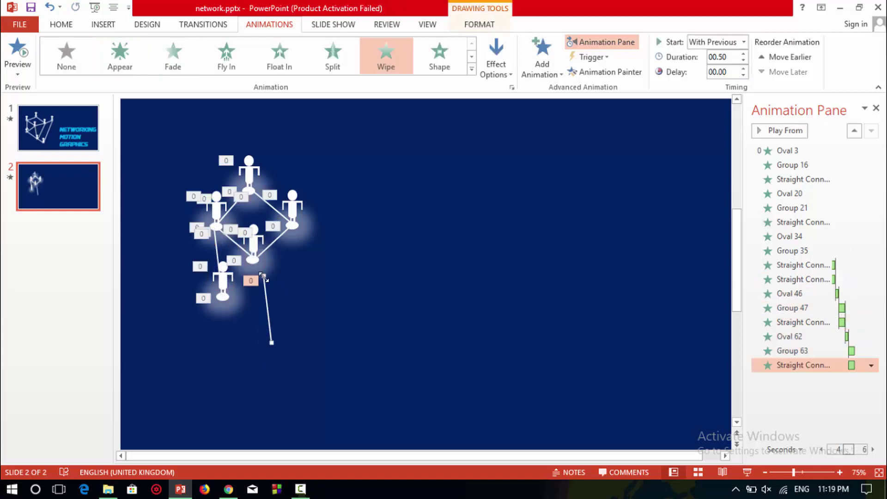
{"action": "left_click_drag", "start_coordinate": [261, 352], "coordinate": [272, 327]}
{"action": "left_click", "coordinate": [255, 251]}
{"action": "mouse_move", "coordinate": [255, 251]}
{"action": "left_mouse_down"}
{"action": "mouse_move", "coordinate": [276, 320]}
{"action": "mouse_move", "coordinate": [308, 239]}
{"action": "mouse_move", "coordinate": [274, 323]}
{"action": "left_mouse_up"}
Step: Link the upper-right and middle figures to the lower figure with new lines
{"action": "left_click", "coordinate": [263, 316]}
{"action": "left_click", "coordinate": [314, 298]}
{"action": "left_click_drag", "start_coordinate": [291, 239], "coordinate": [263, 291]}
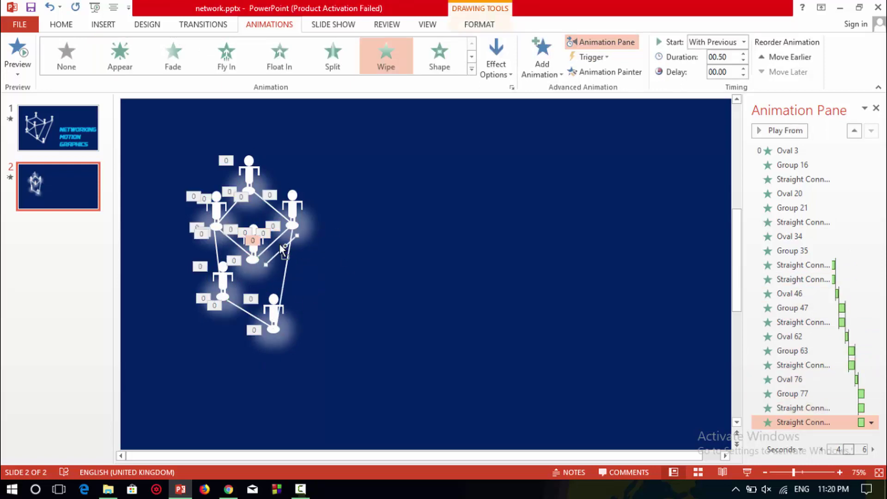
{"action": "mouse_move", "coordinate": [281, 326]}
{"action": "left_mouse_down"}
{"action": "mouse_move", "coordinate": [273, 326]}
{"action": "mouse_move", "coordinate": [294, 200]}
{"action": "mouse_move", "coordinate": [340, 201]}
{"action": "mouse_move", "coordinate": [337, 233]}
{"action": "left_mouse_up"}
Step: Duplicate the top-right figure and place it at the long line's lower end
{"action": "key", "text": "ctrl+d"}
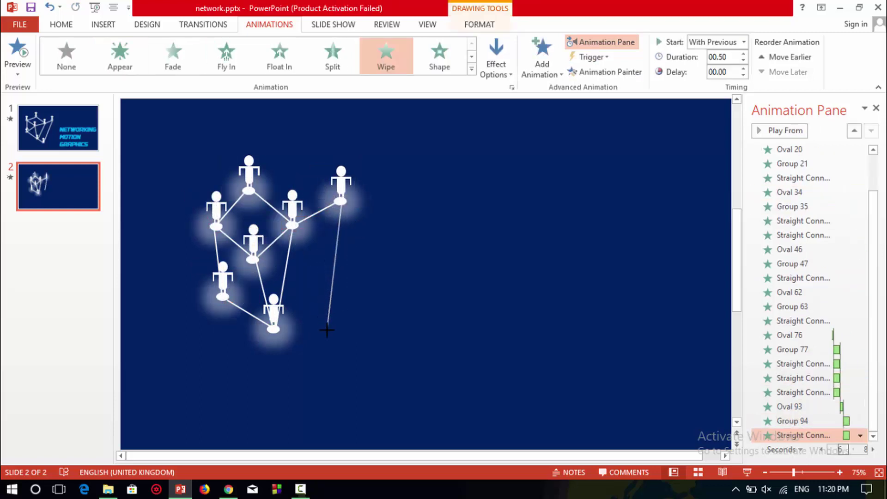
{"action": "left_click", "coordinate": [340, 201]}
{"action": "key", "text": "ctrl+d"}
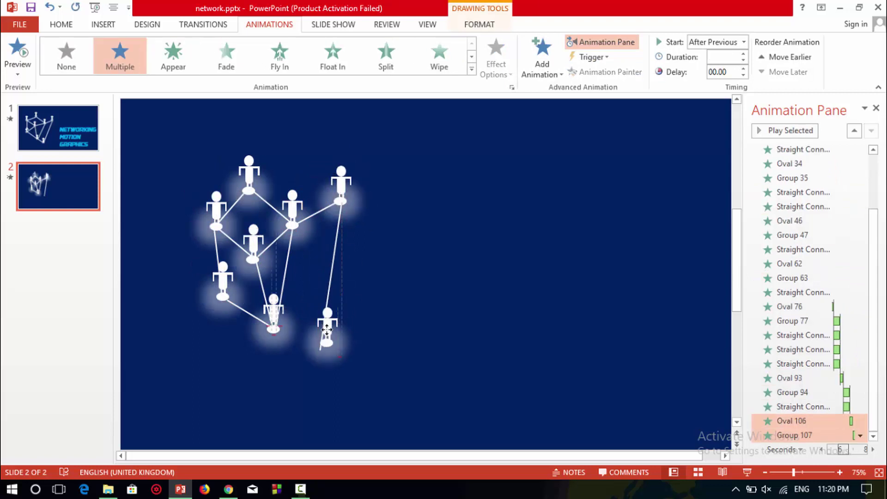
{"action": "left_click_drag", "start_coordinate": [347, 208], "coordinate": [318, 340]}
Step: Duplicate one more connecting line, then preview the full network animation
{"action": "left_click", "coordinate": [313, 213]}
{"action": "key", "text": "ctrl+d"}
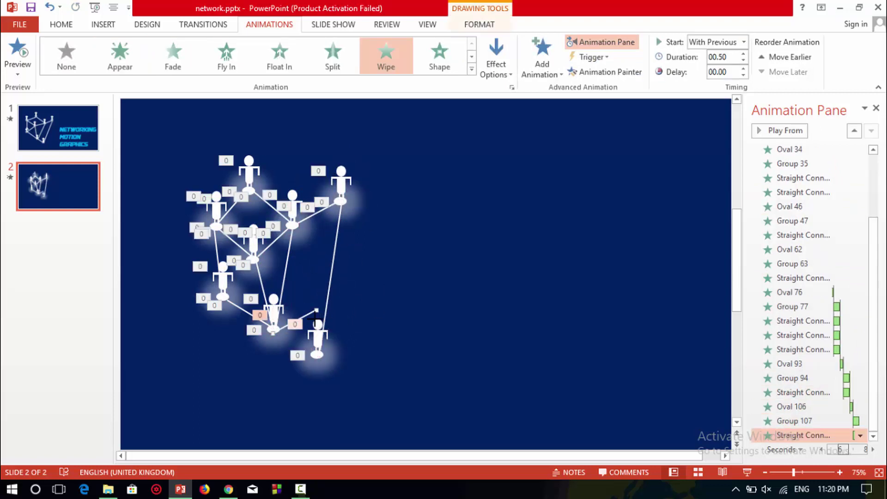
{"action": "left_click", "coordinate": [416, 293]}
{"action": "left_click", "coordinate": [762, 130]}
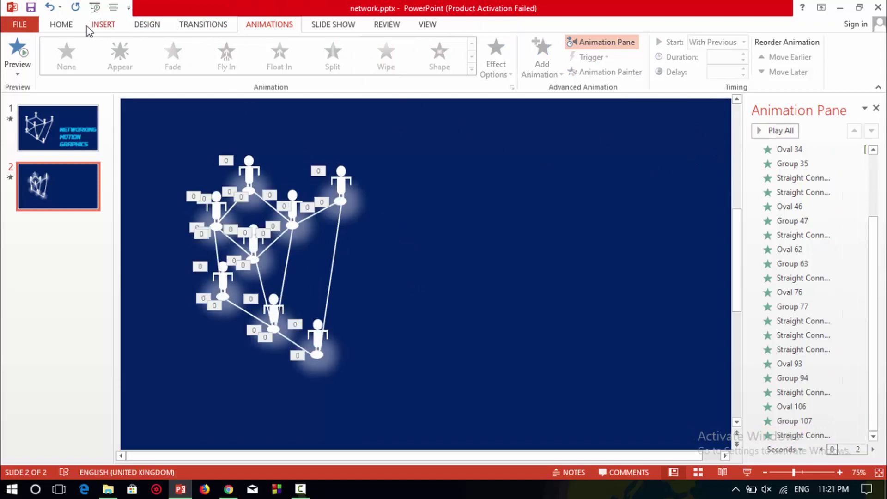
Step: Add a right-side 'NETWORKING MOTION GRAPHICS' text box in italic cyan, left-aligned
{"action": "left_click", "coordinate": [72, 30]}
{"action": "right_click", "coordinate": [672, 398]}
{"action": "left_click", "coordinate": [586, 249]}
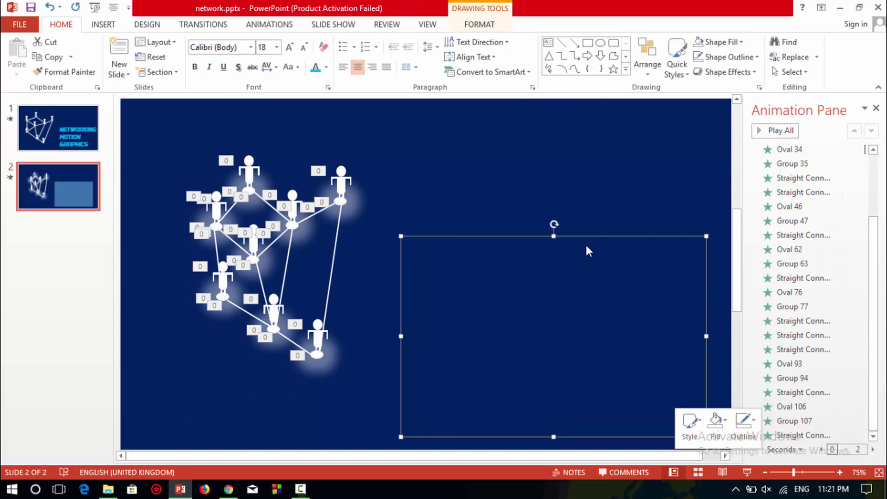
{"action": "type", "text": "NETWORKING MOTION GRAPHICS"}
{"action": "key", "text": "ctrl+a"}
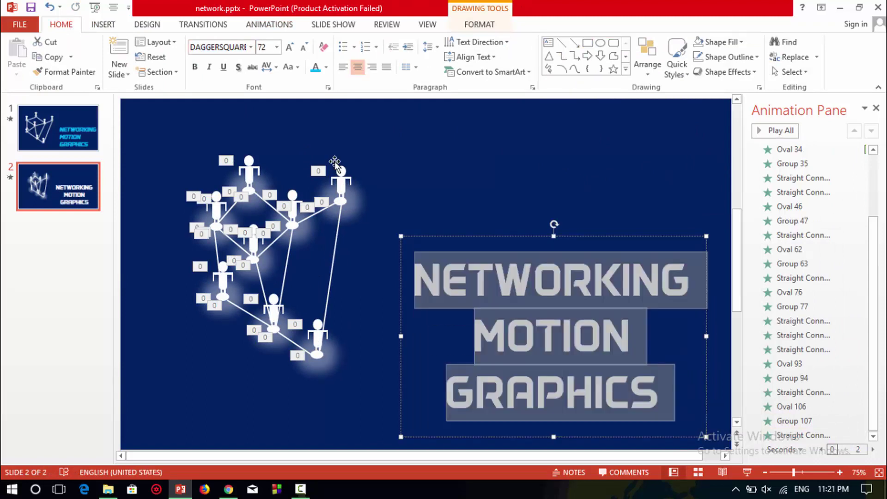
{"action": "left_click", "coordinate": [209, 66]}
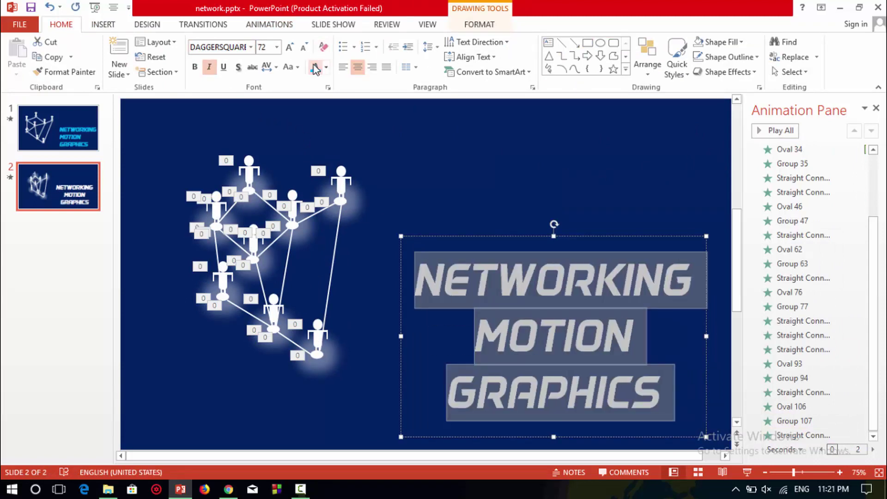
{"action": "left_click", "coordinate": [316, 67]}
{"action": "left_click", "coordinate": [343, 68]}
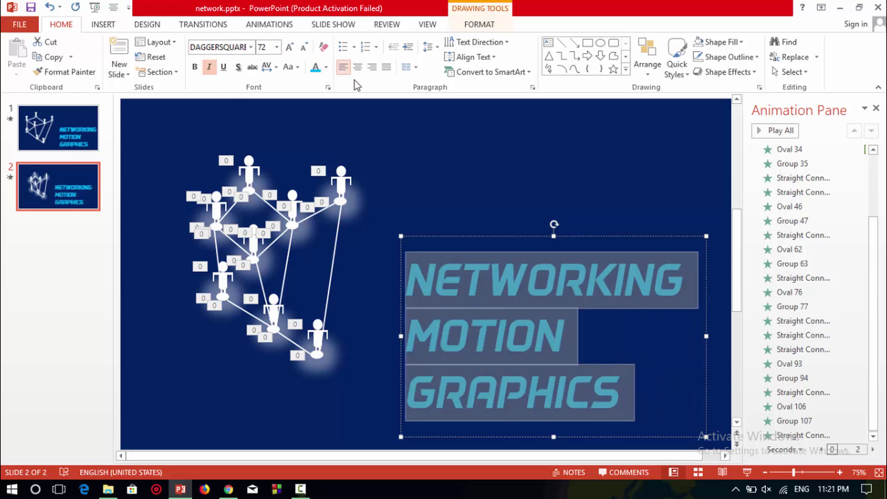